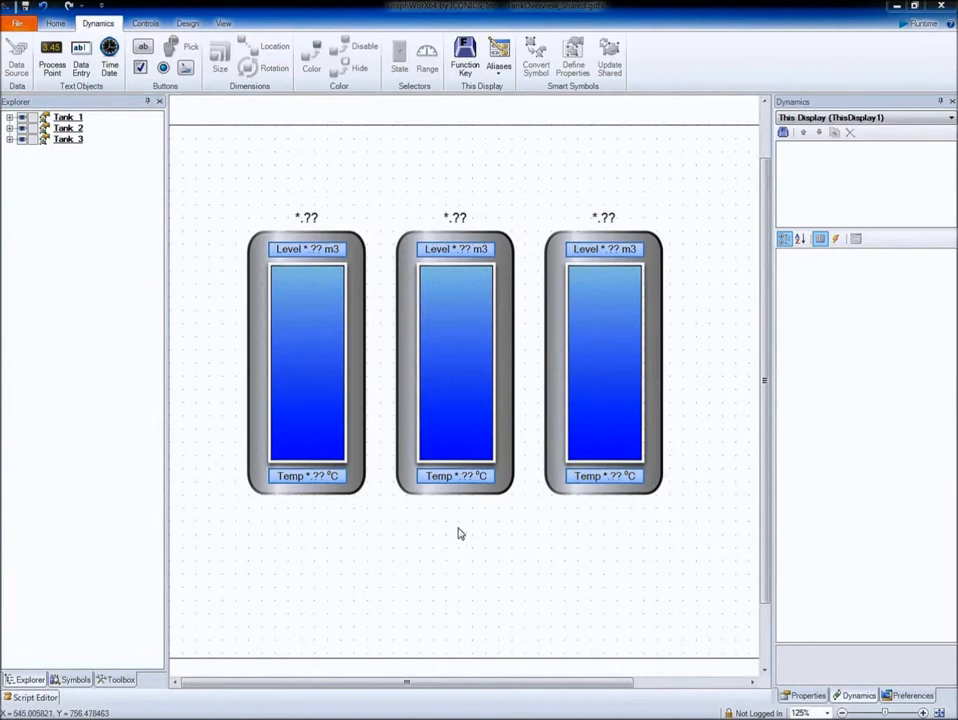
Examine the Pick dynamics of the three tank symbols and the data source of the first tank's liquid level.
{"action": "left_click", "coordinate": [342, 391]}
{"action": "left_click", "coordinate": [447, 380]}
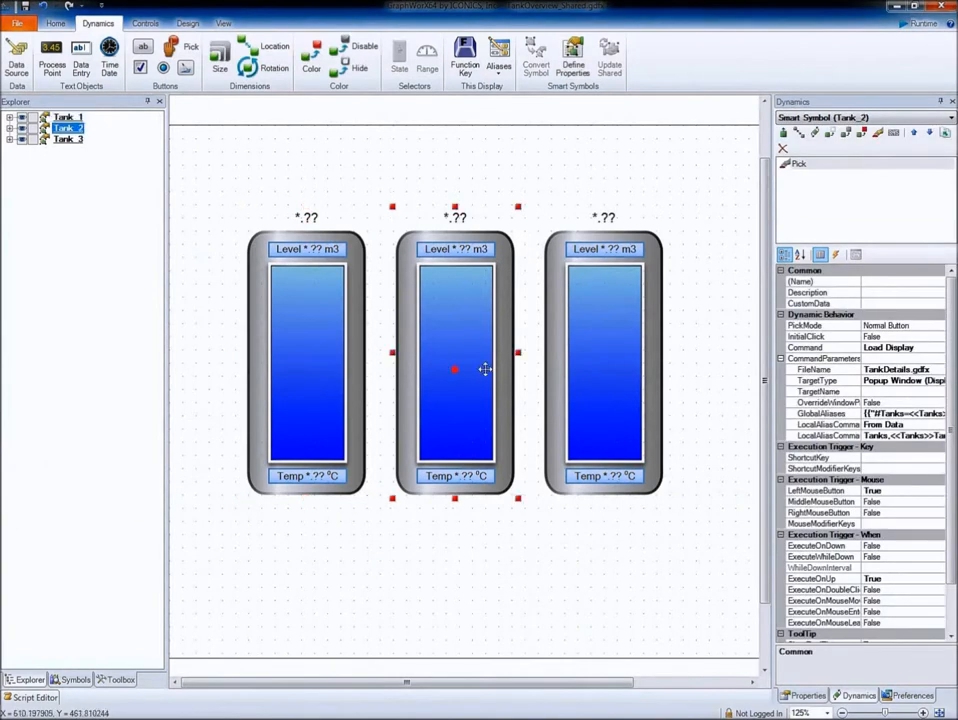
{"action": "left_click", "coordinate": [603, 366]}
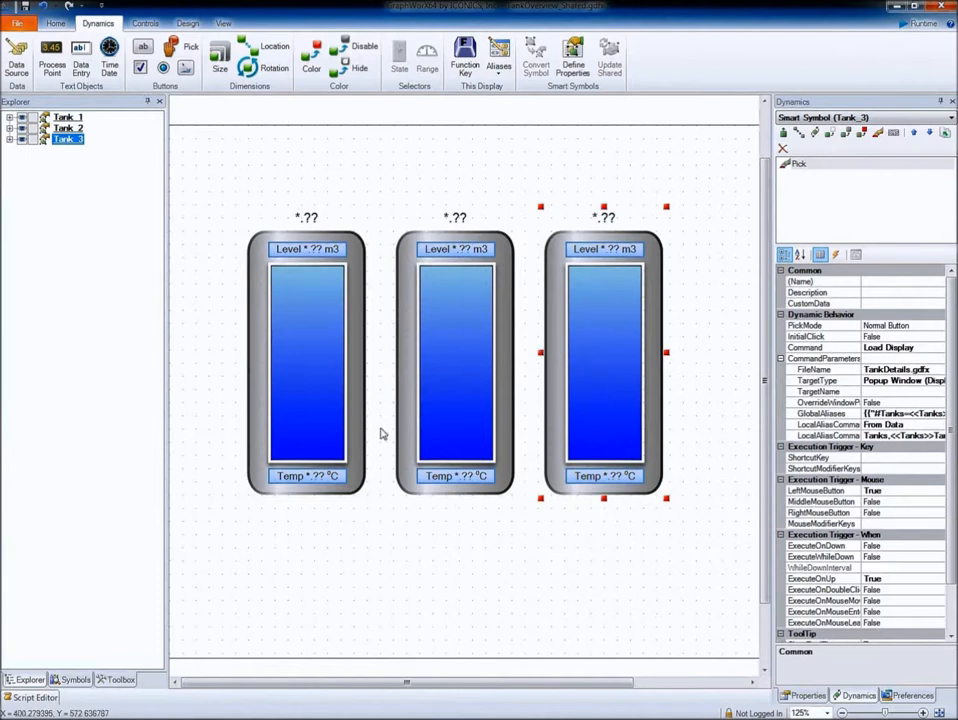
{"action": "left_click", "coordinate": [311, 391]}
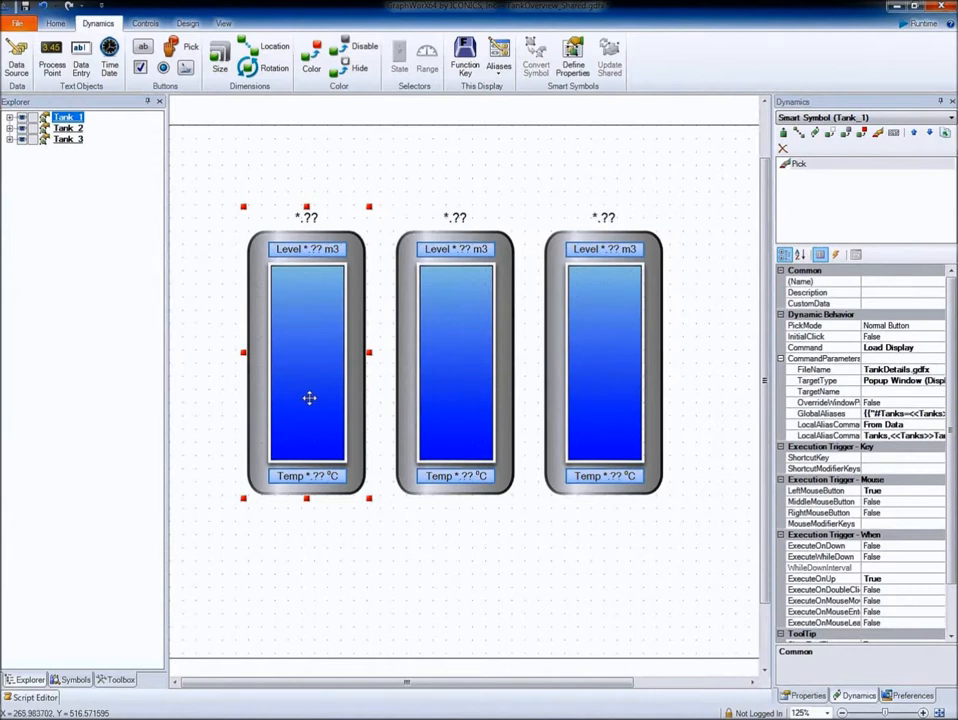
{"action": "mouse_move", "coordinate": [309, 398]}
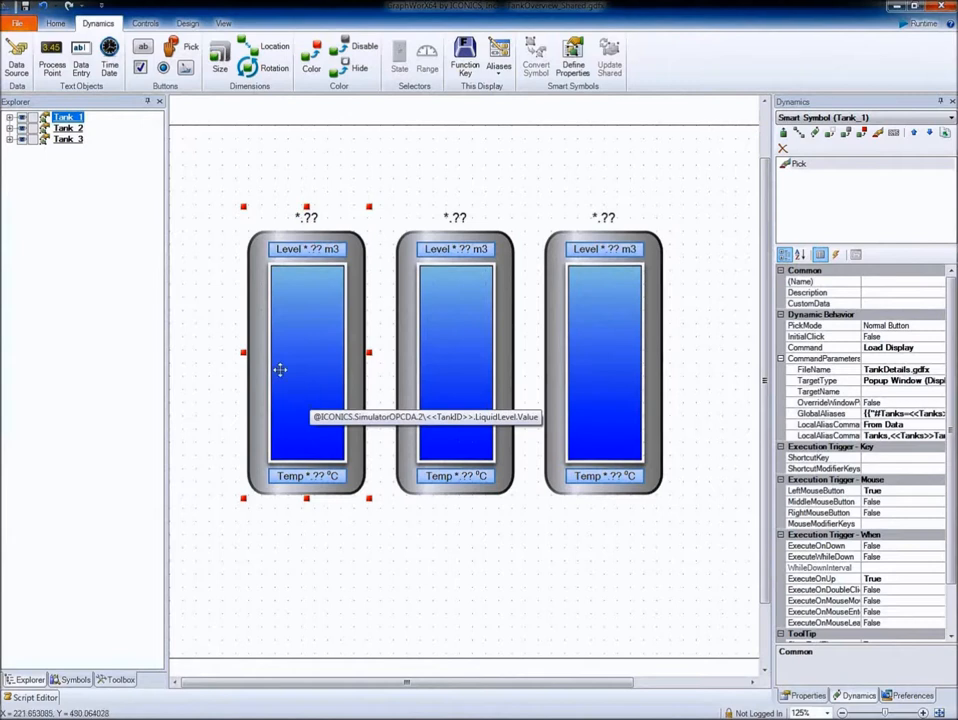
Assign the share keyword "Tank" to all three tank symbols at once.
{"action": "left_click", "coordinate": [204, 237]}
{"action": "left_click_drag", "start_coordinate": [200, 183], "coordinate": [704, 530]}
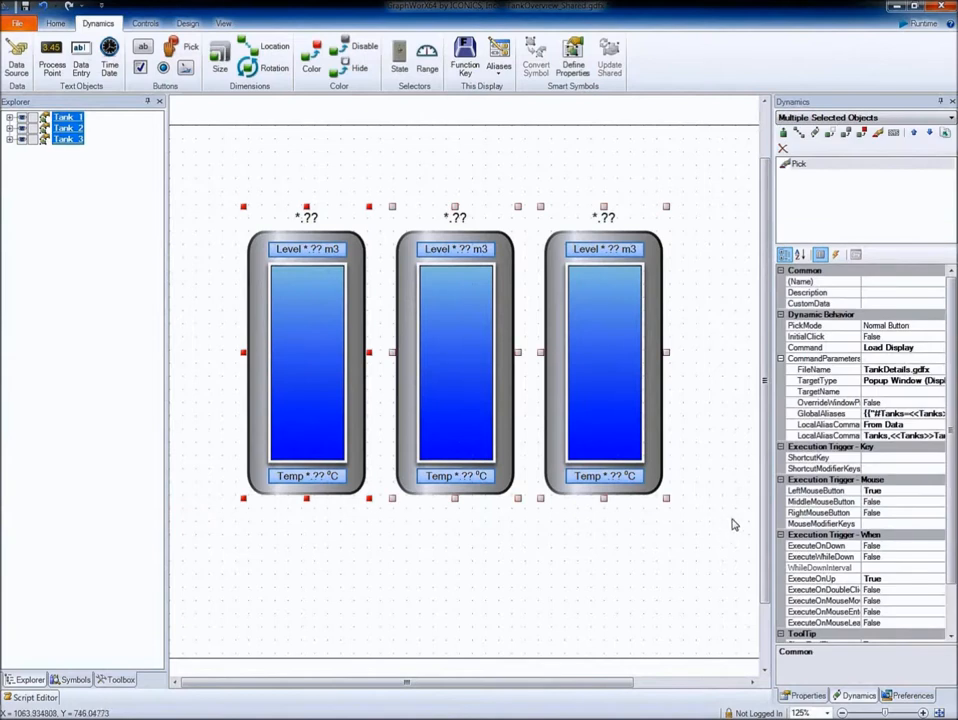
{"action": "left_click", "coordinate": [806, 695]}
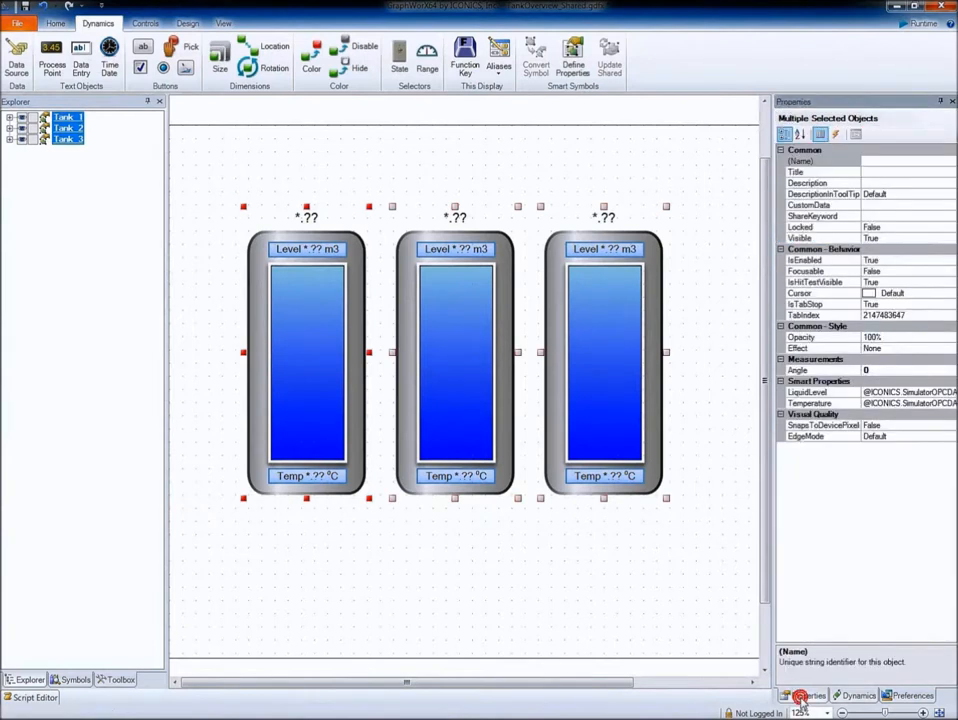
{"action": "left_click", "coordinate": [884, 214]}
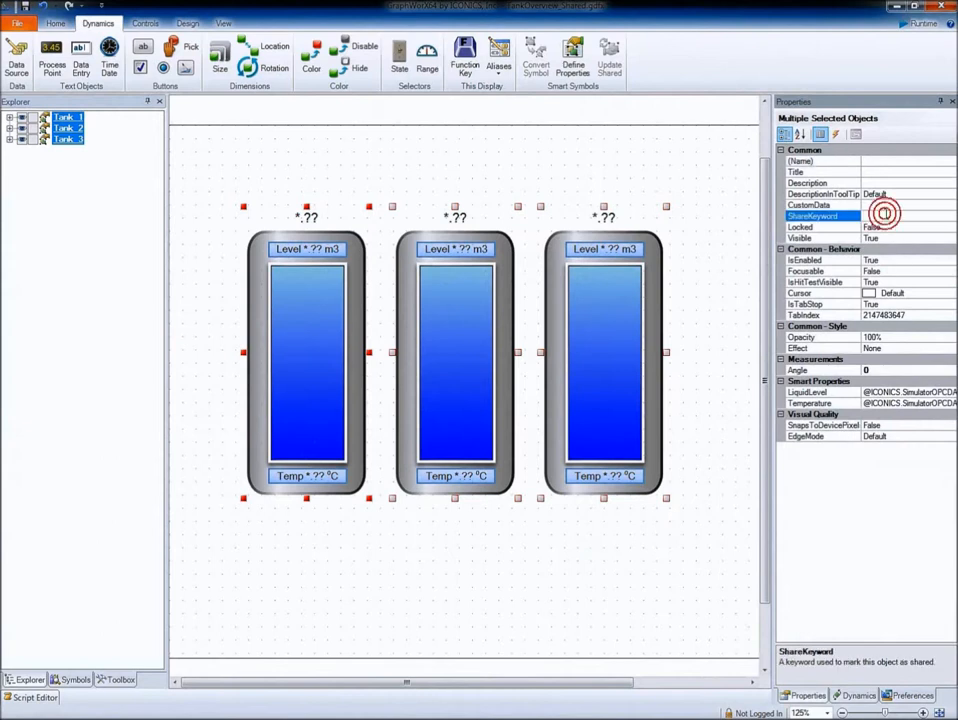
{"action": "type", "text": "Tank"}
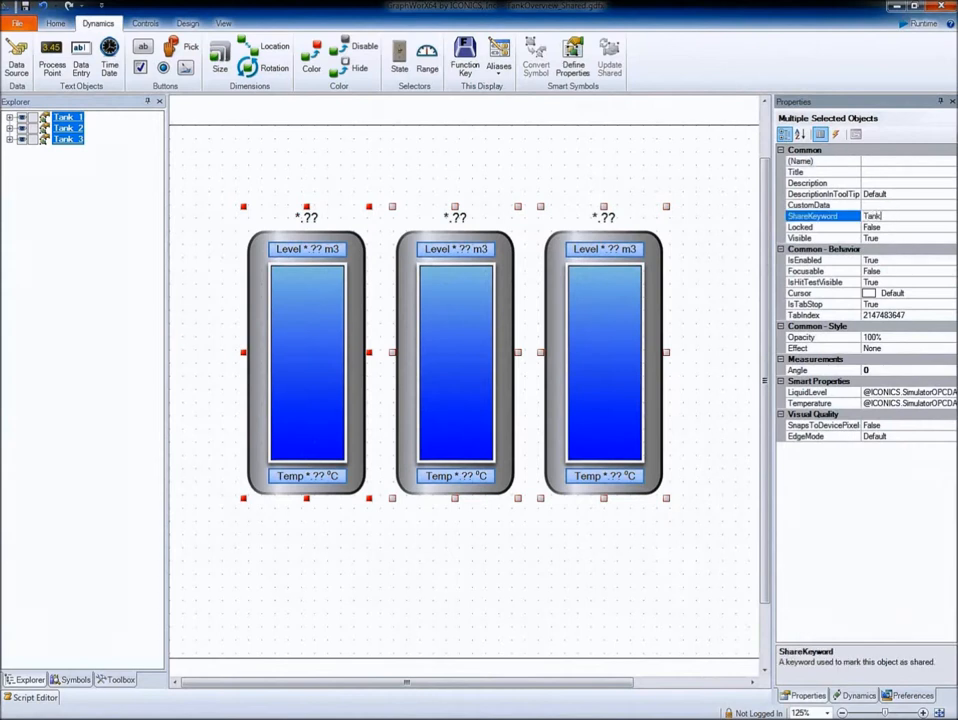
{"action": "left_click", "coordinate": [314, 188]}
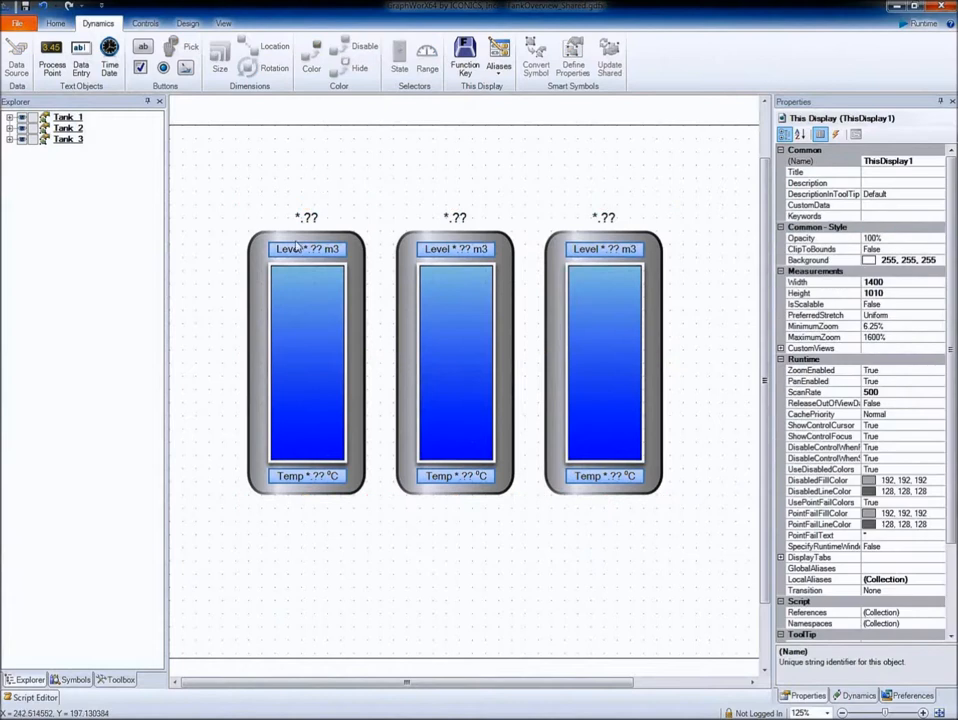
Fill the liquid group inside the Tank_1 symbol with solid red.
{"action": "left_click", "coordinate": [294, 289]}
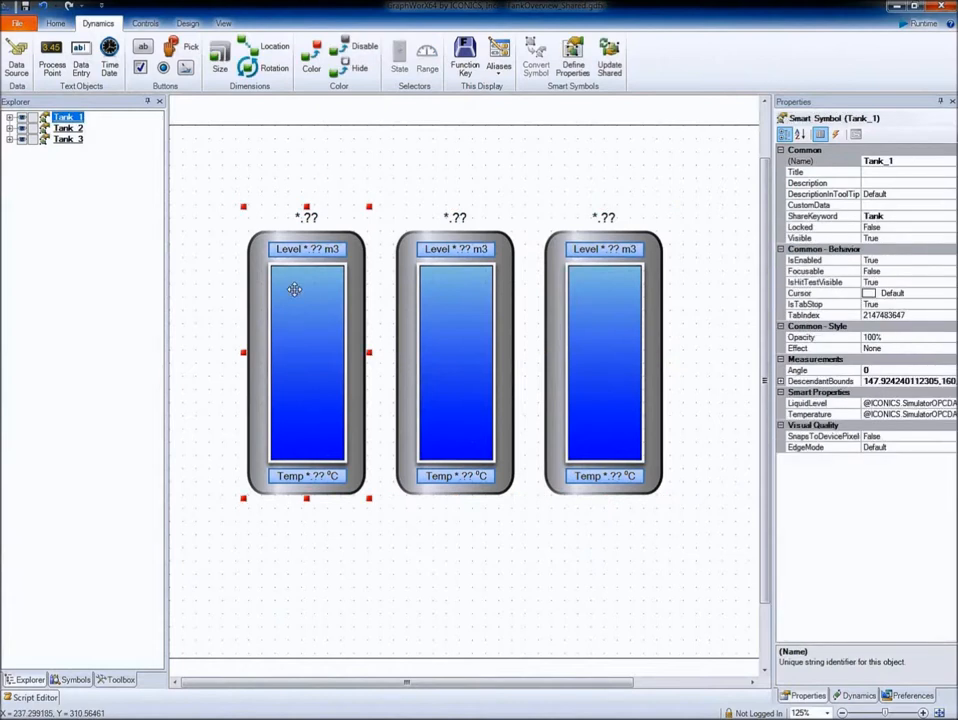
{"action": "left_click", "coordinate": [294, 289]}
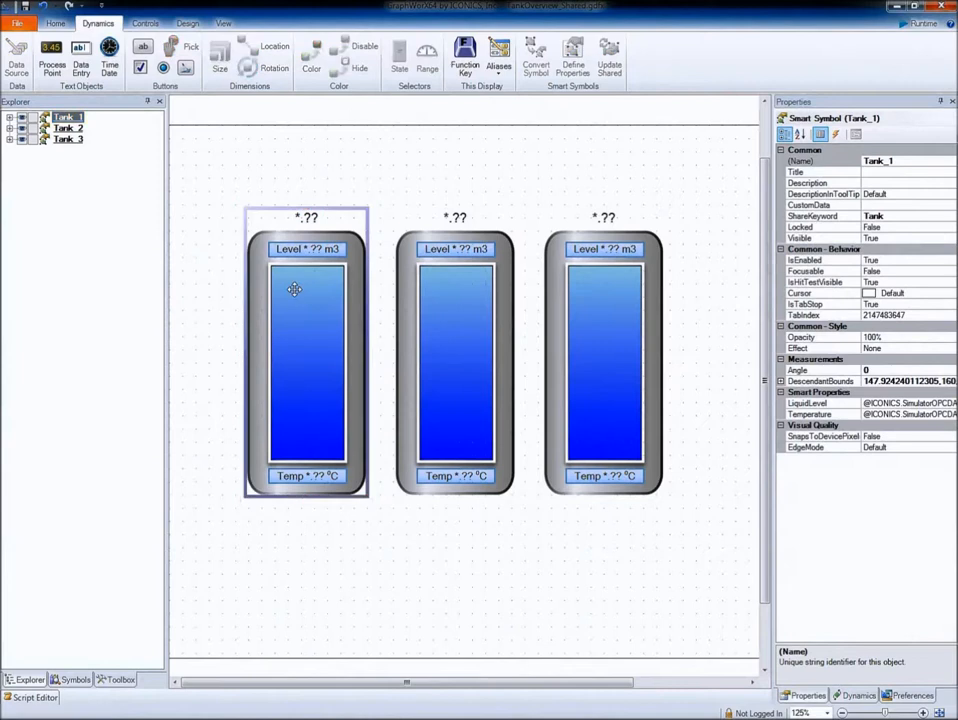
{"action": "left_click", "coordinate": [293, 291]}
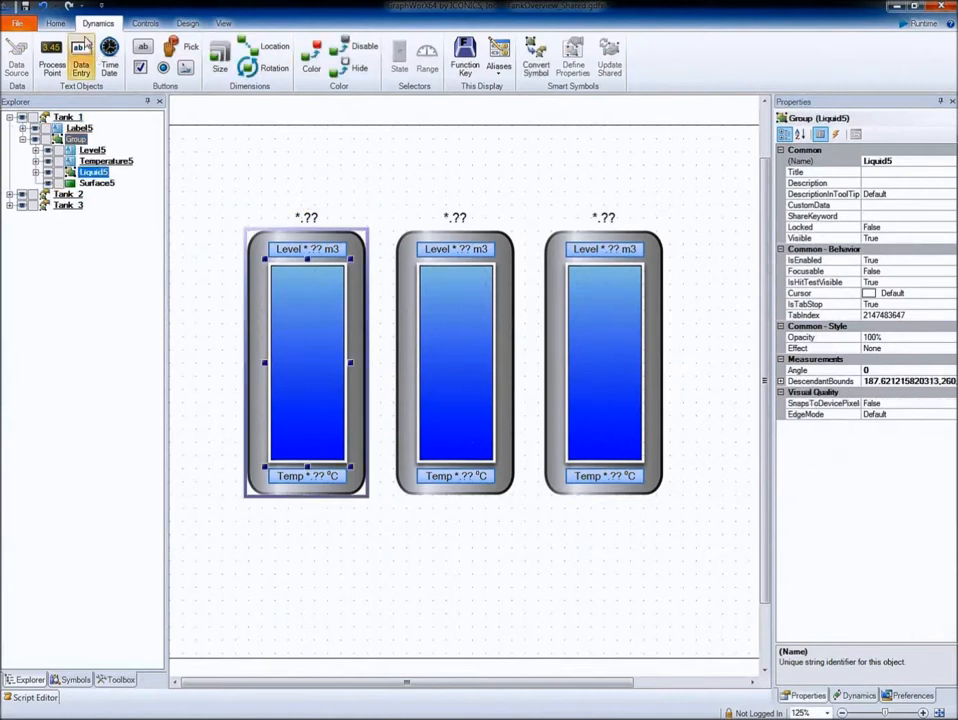
{"action": "left_click", "coordinate": [54, 23]}
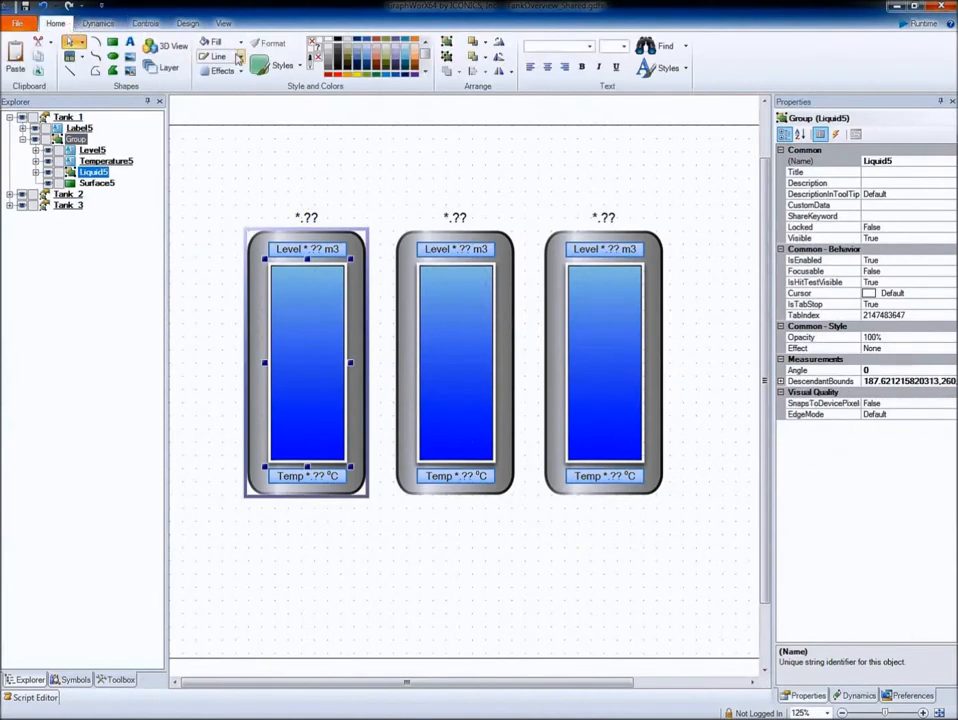
{"action": "left_click", "coordinate": [339, 77]}
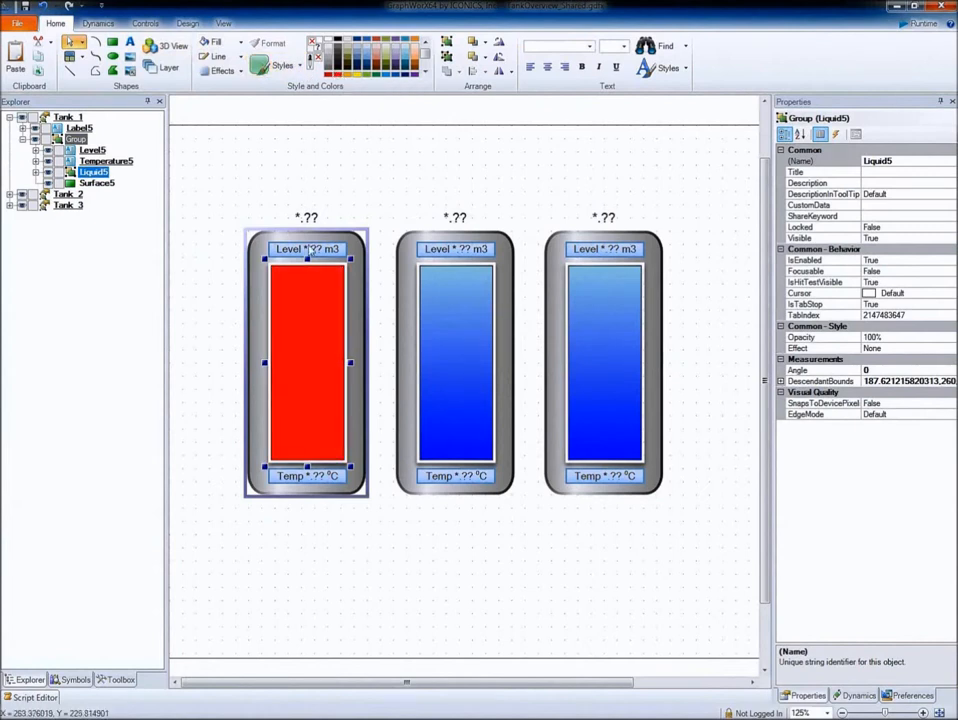
Change the text of Tank_1's level label to "Lev. *.?? m3".
{"action": "left_click", "coordinate": [327, 249]}
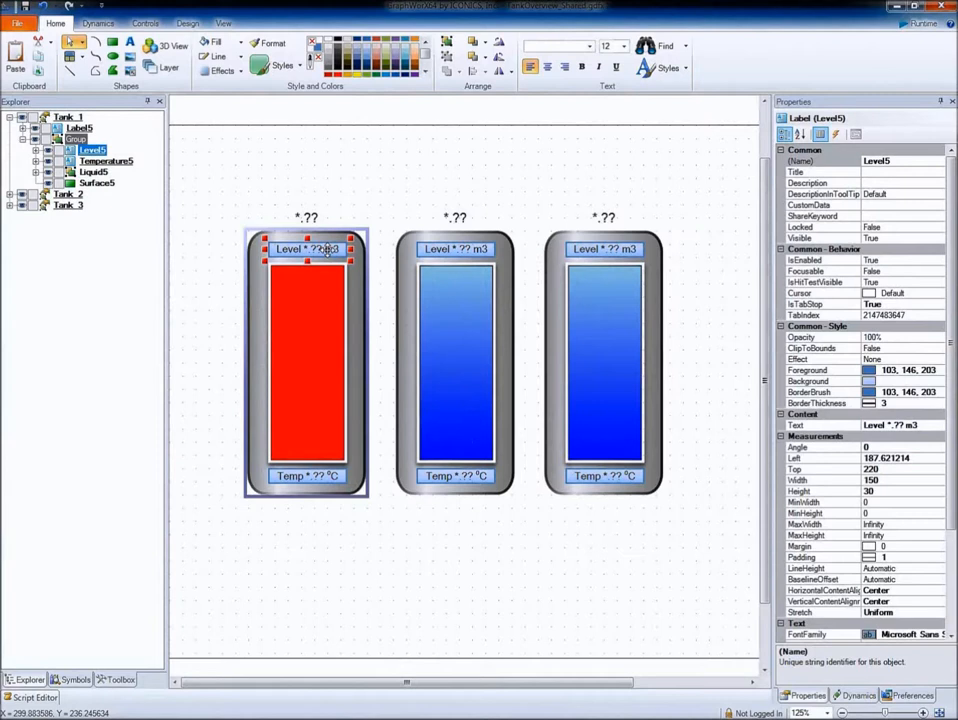
{"action": "left_click_drag", "start_coordinate": [327, 249], "coordinate": [715, 389]}
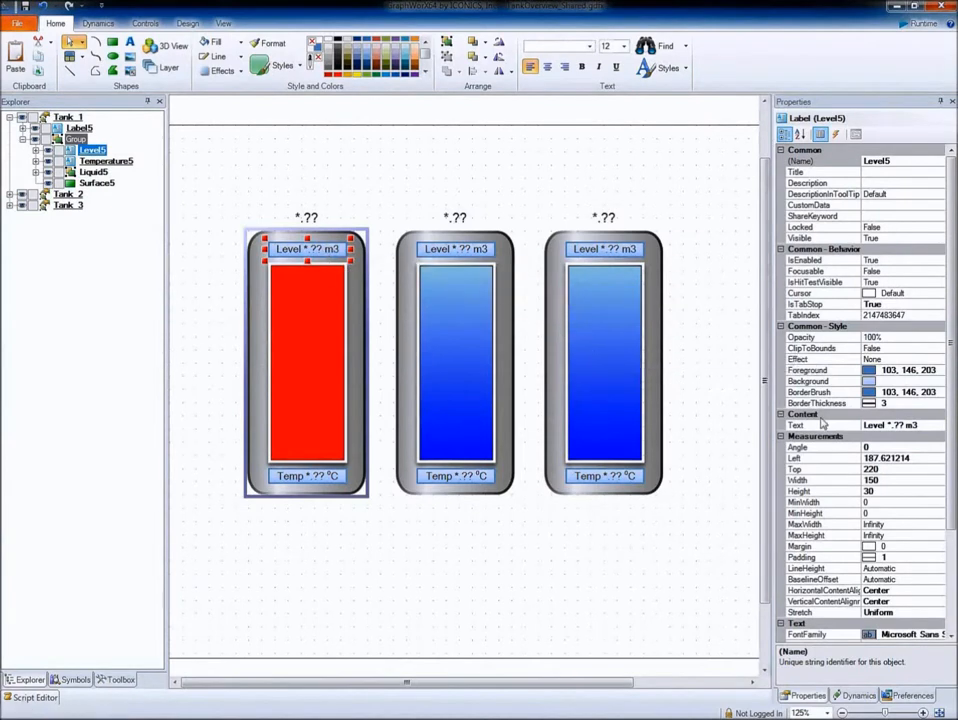
{"action": "left_click", "coordinate": [873, 426]}
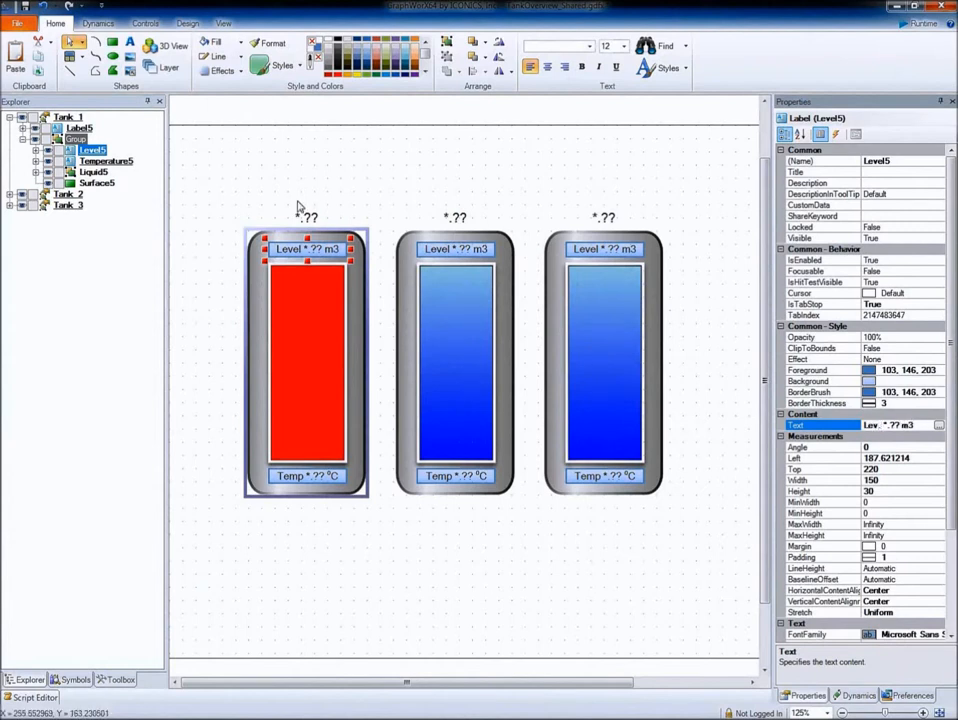
{"action": "left_click", "coordinate": [285, 228]}
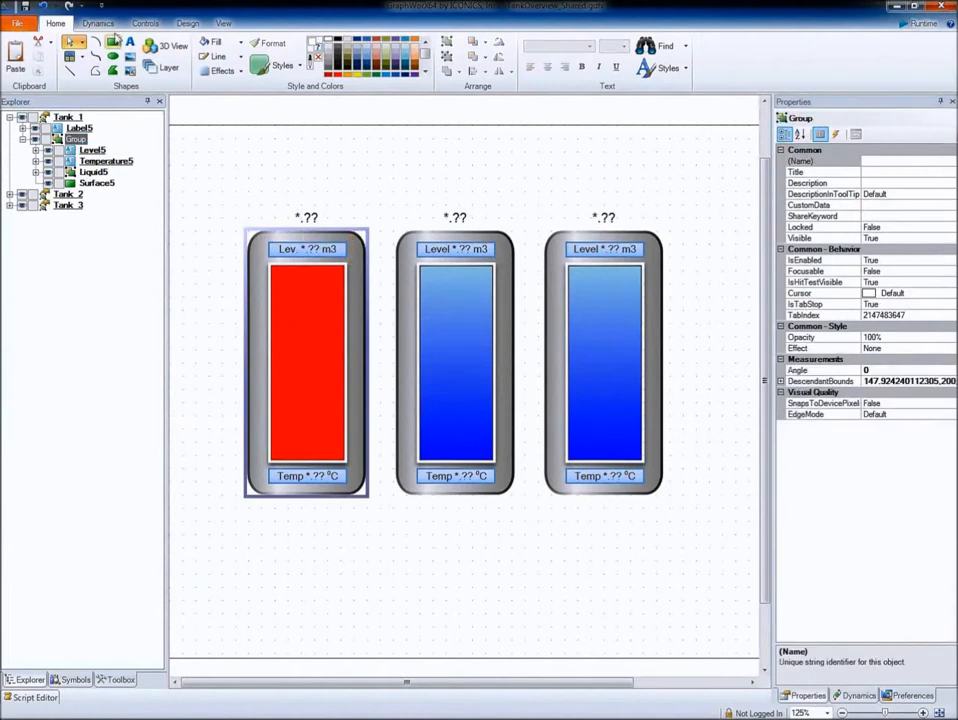
Add a process point in the upper part of Tank_1's liquid area with localsim:random as its data source.
{"action": "left_click", "coordinate": [98, 23]}
{"action": "left_click", "coordinate": [52, 58]}
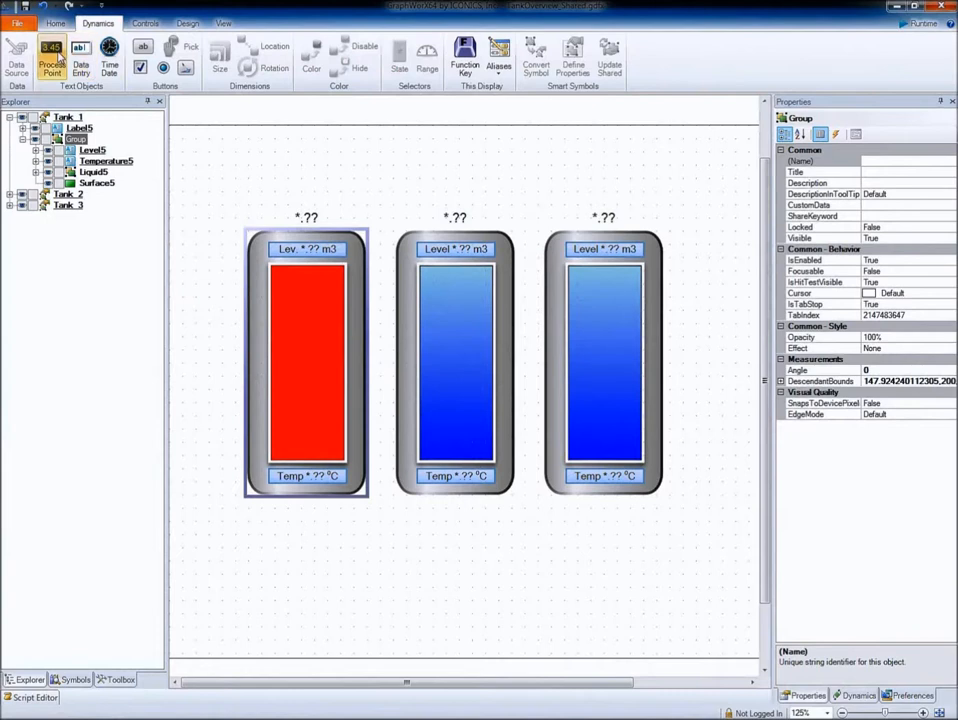
{"action": "left_click", "coordinate": [332, 313]}
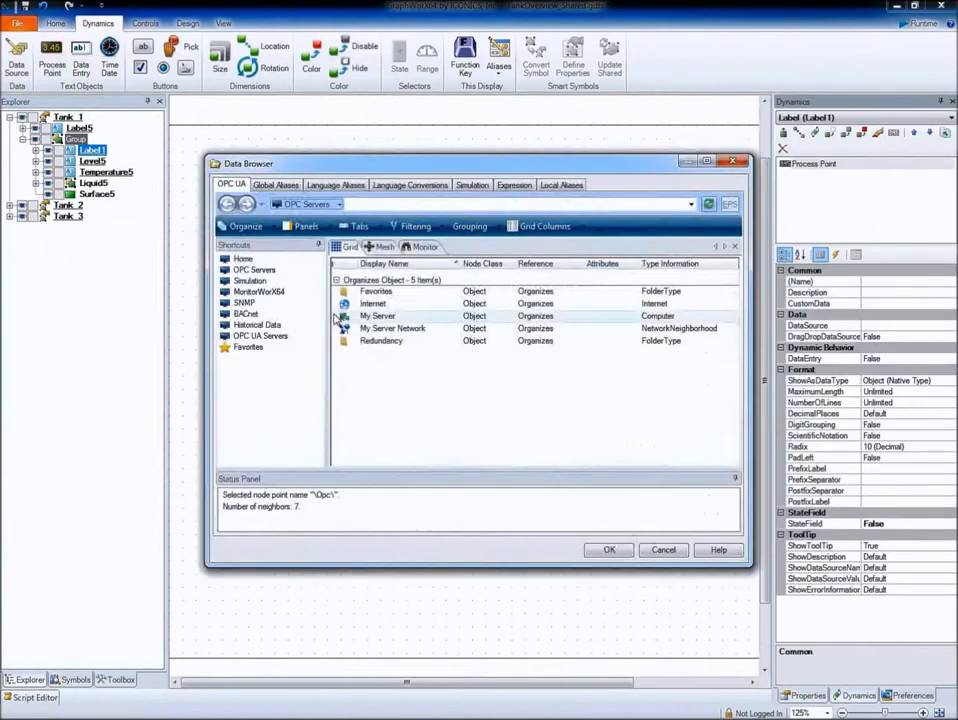
{"action": "left_click", "coordinate": [472, 185]}
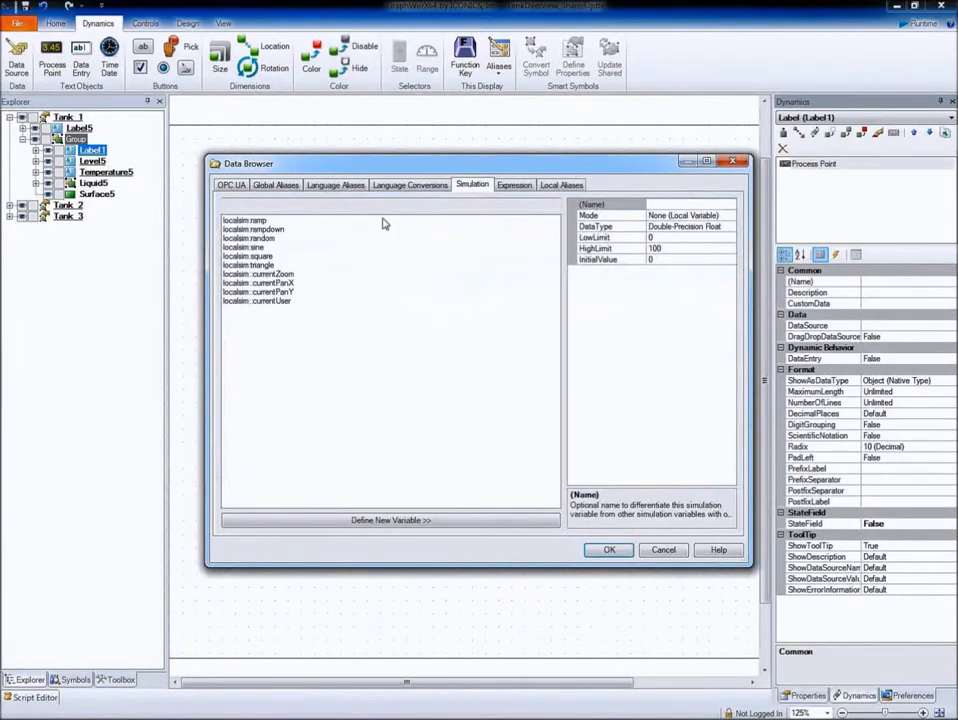
{"action": "left_click", "coordinate": [257, 239]}
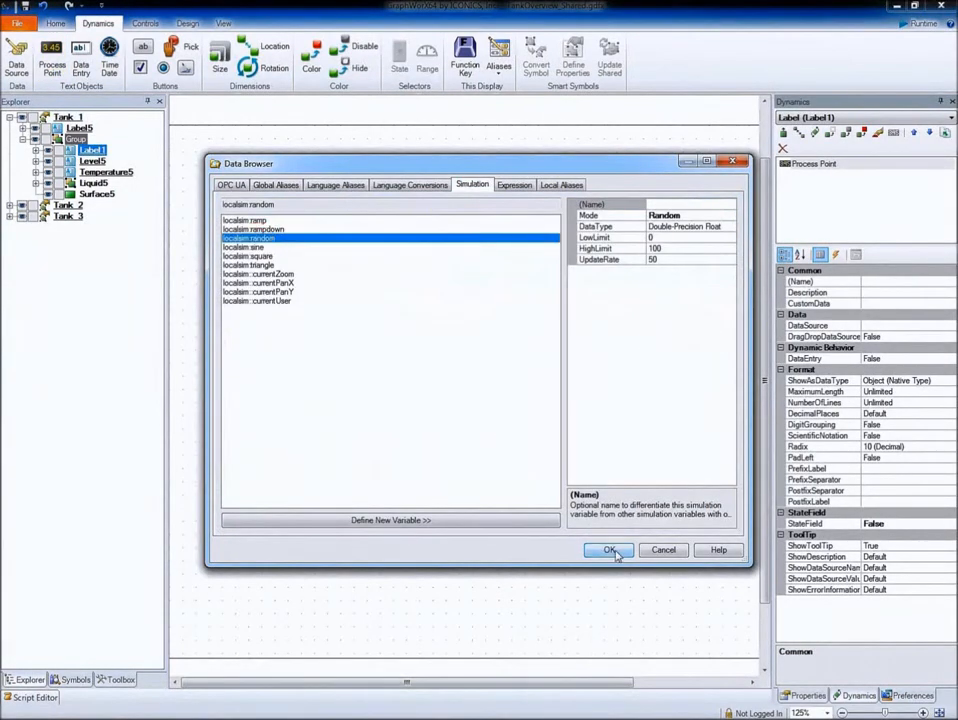
{"action": "left_click", "coordinate": [609, 550]}
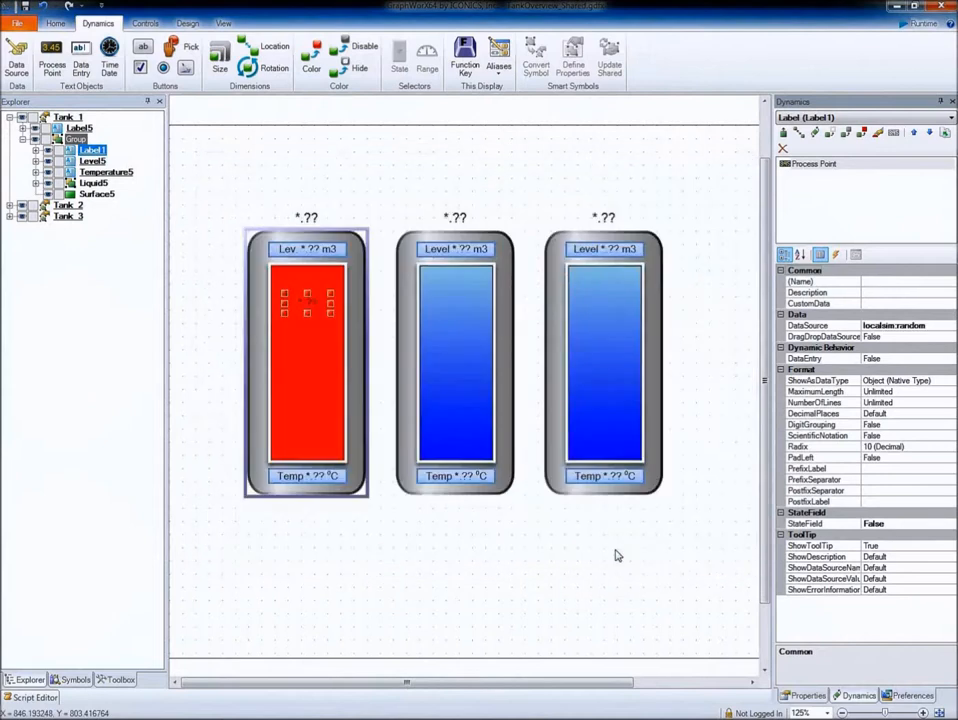
{"action": "left_click", "coordinate": [310, 300]}
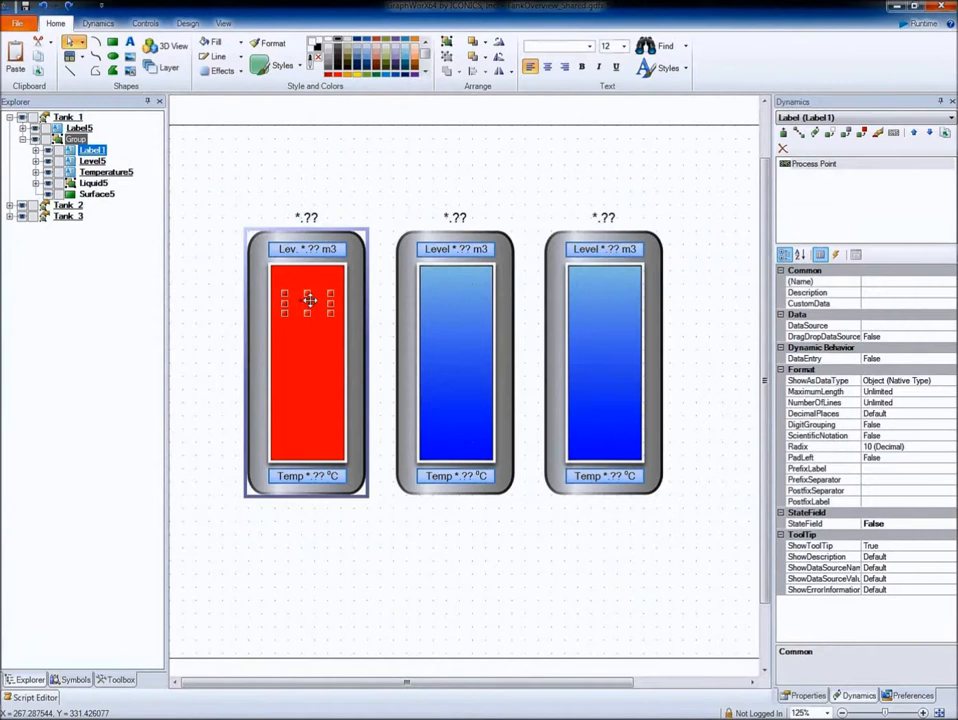
Leave Tank_1's inner group and rotate the whole tank symbol slightly clockwise.
{"action": "left_click", "coordinate": [353, 219]}
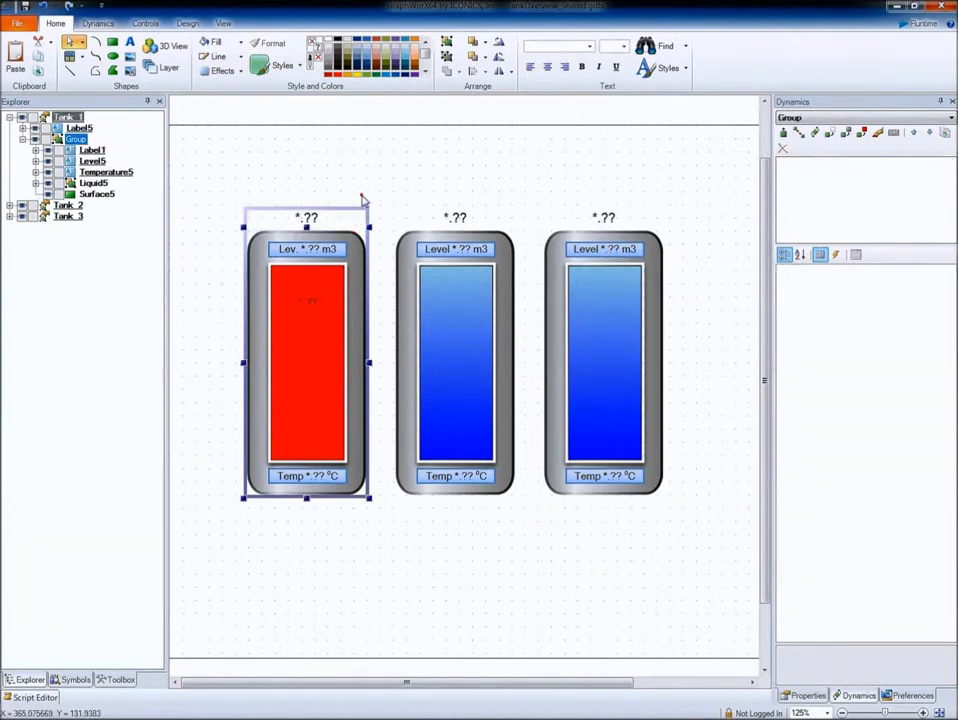
{"action": "left_click", "coordinate": [366, 203]}
{"action": "left_click_drag", "start_coordinate": [372, 204], "coordinate": [398, 218]}
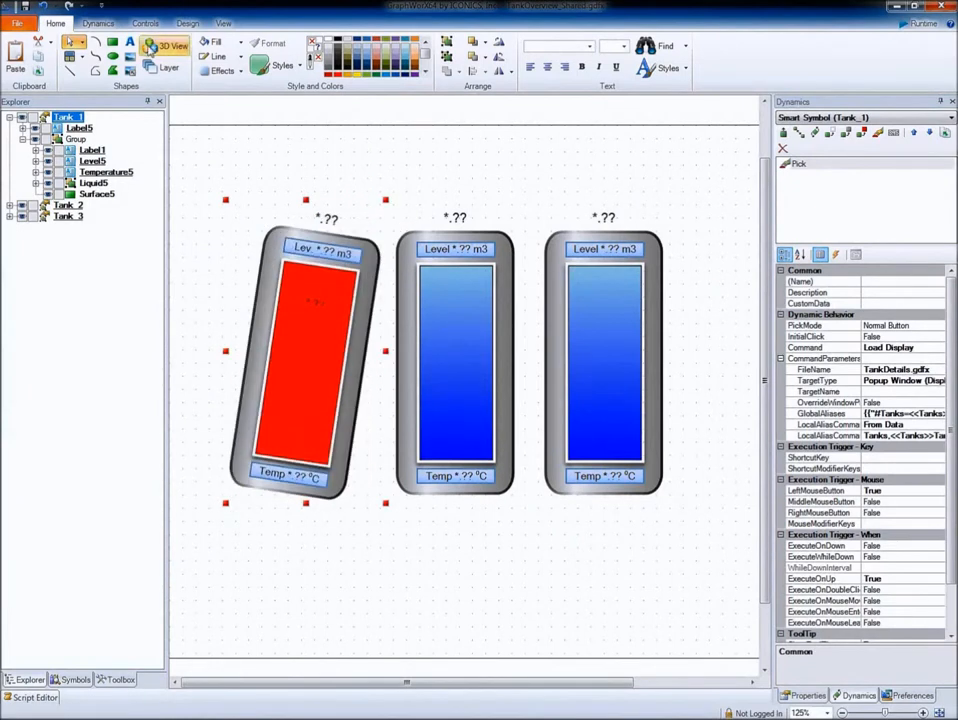
Update all shared objects in the current display from Tank_1, preserving name, dynamic tag and smart property values but not size and orientation.
{"action": "left_click", "coordinate": [115, 26]}
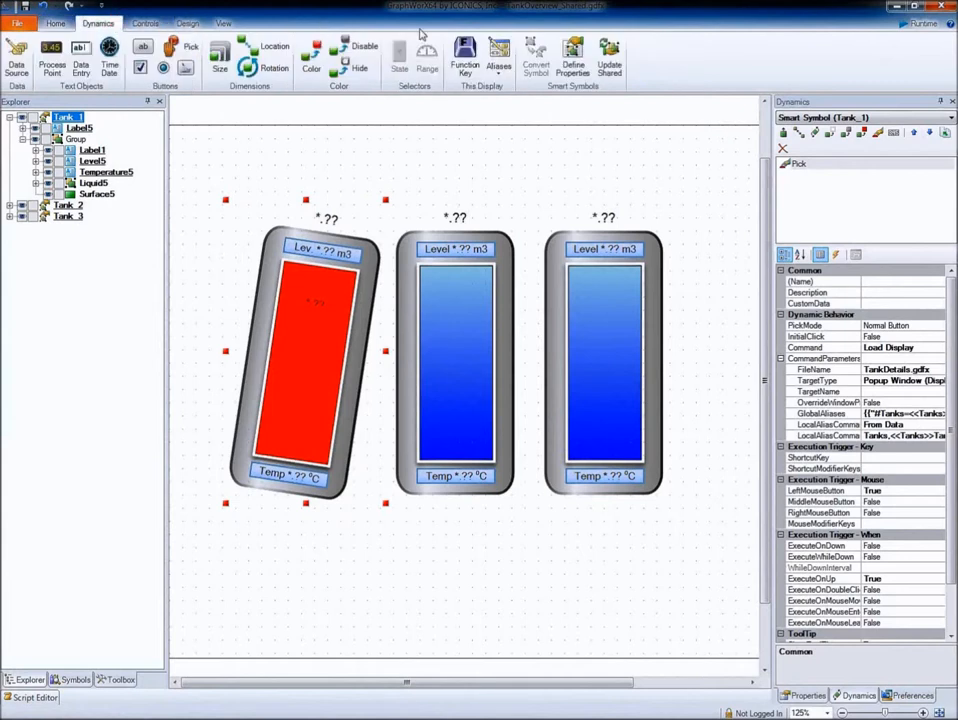
{"action": "left_click", "coordinate": [616, 72]}
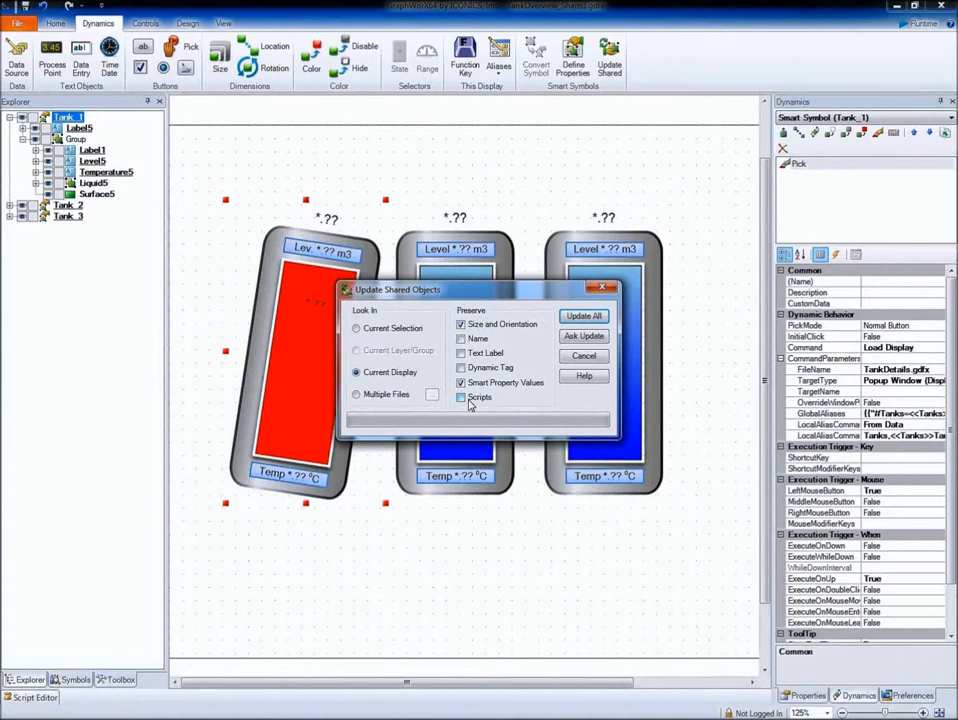
{"action": "left_click", "coordinate": [461, 368]}
{"action": "left_click", "coordinate": [460, 340]}
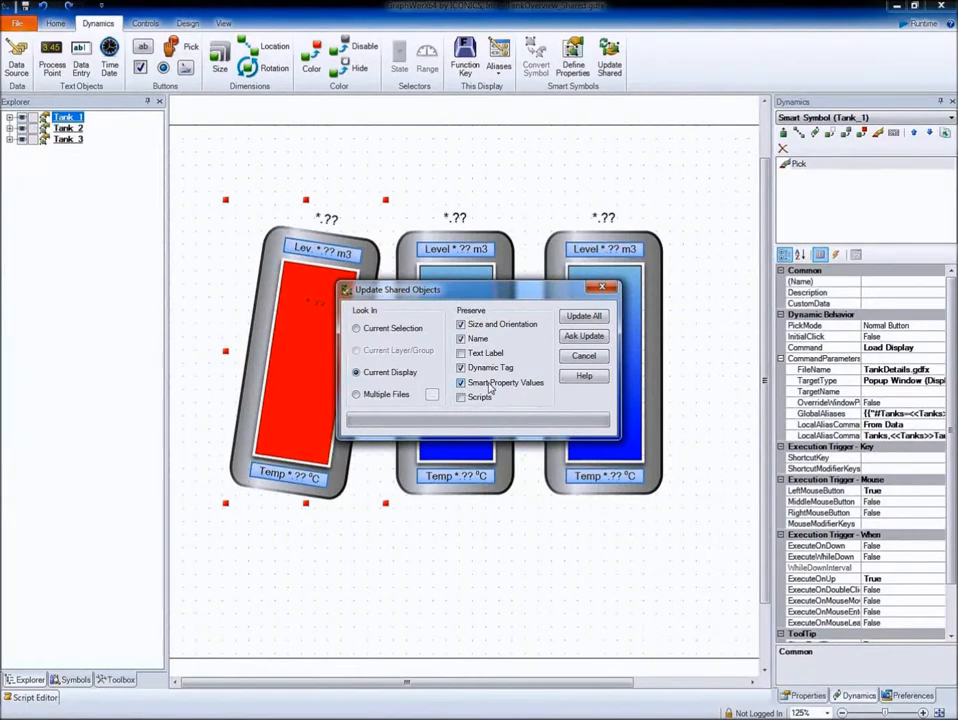
{"action": "left_click", "coordinate": [462, 326]}
{"action": "left_click", "coordinate": [584, 322]}
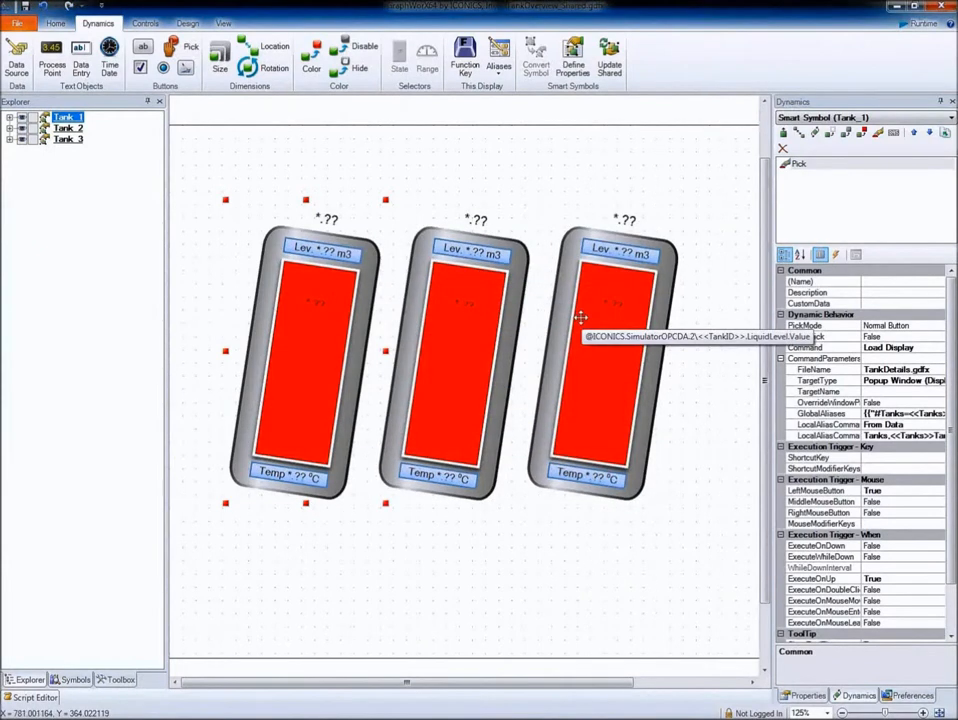
Check the middle tank and its level label, and undo the shared-object update.
{"action": "left_click", "coordinate": [462, 306]}
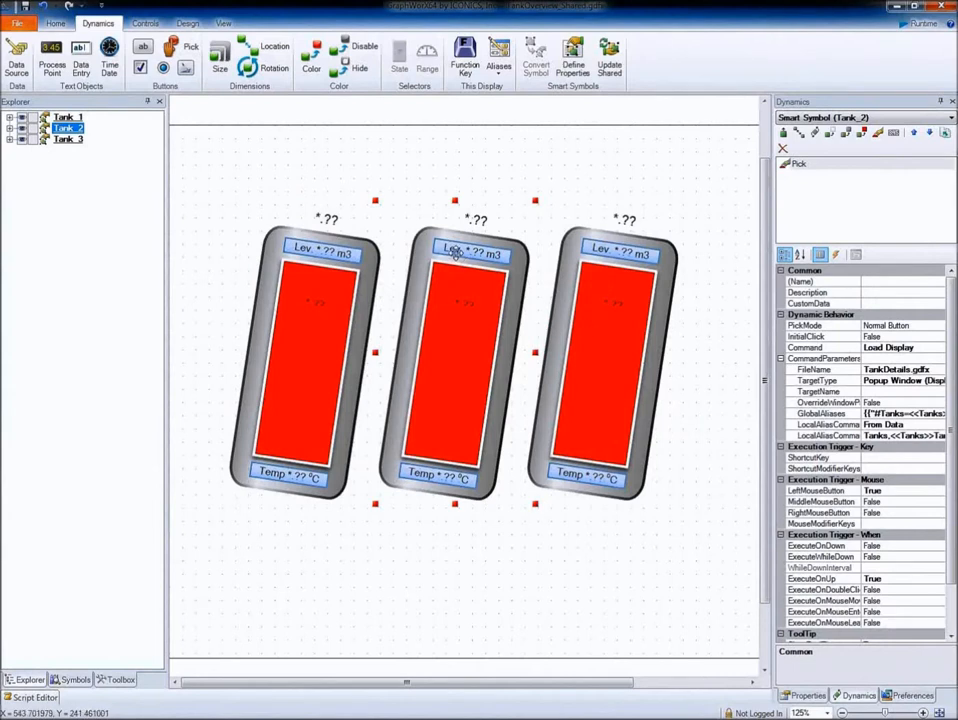
{"action": "mouse_move", "coordinate": [452, 254]}
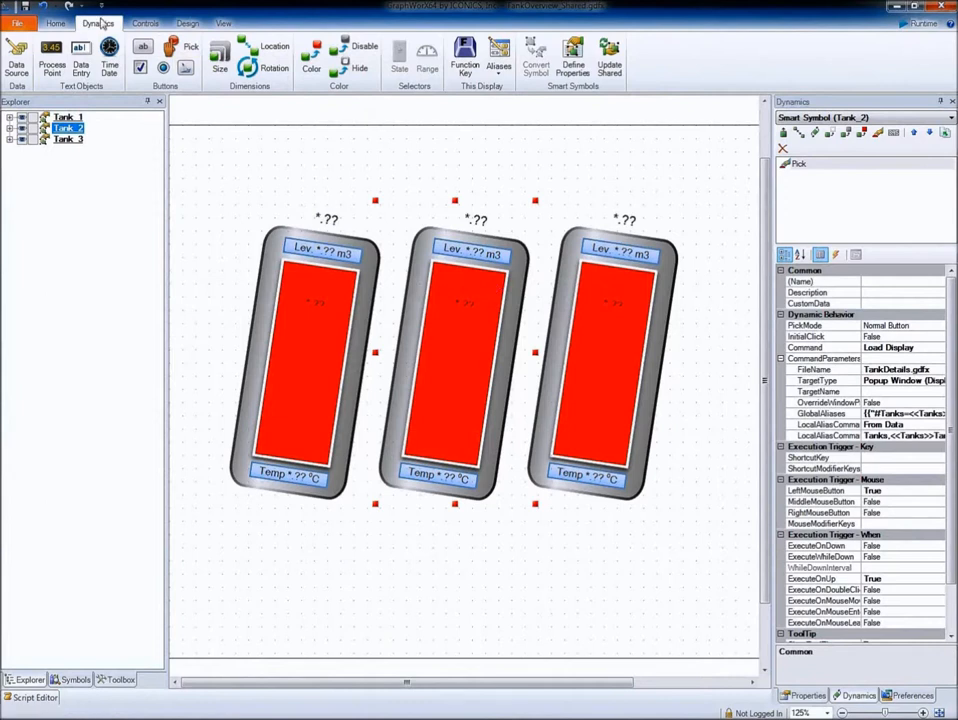
{"action": "left_click", "coordinate": [44, 7]}
{"action": "left_click", "coordinate": [44, 7]}
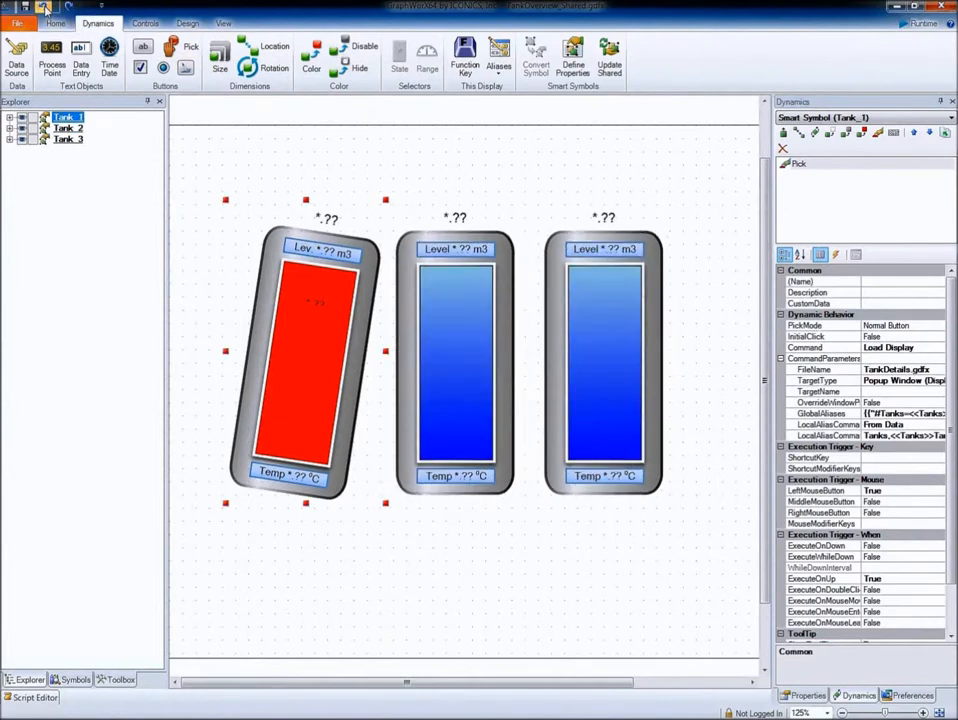
Update all shared objects in the current display from Tank_1, preserving size and orientation, name, dynamic tag and smart property values.
{"action": "left_click", "coordinate": [609, 55]}
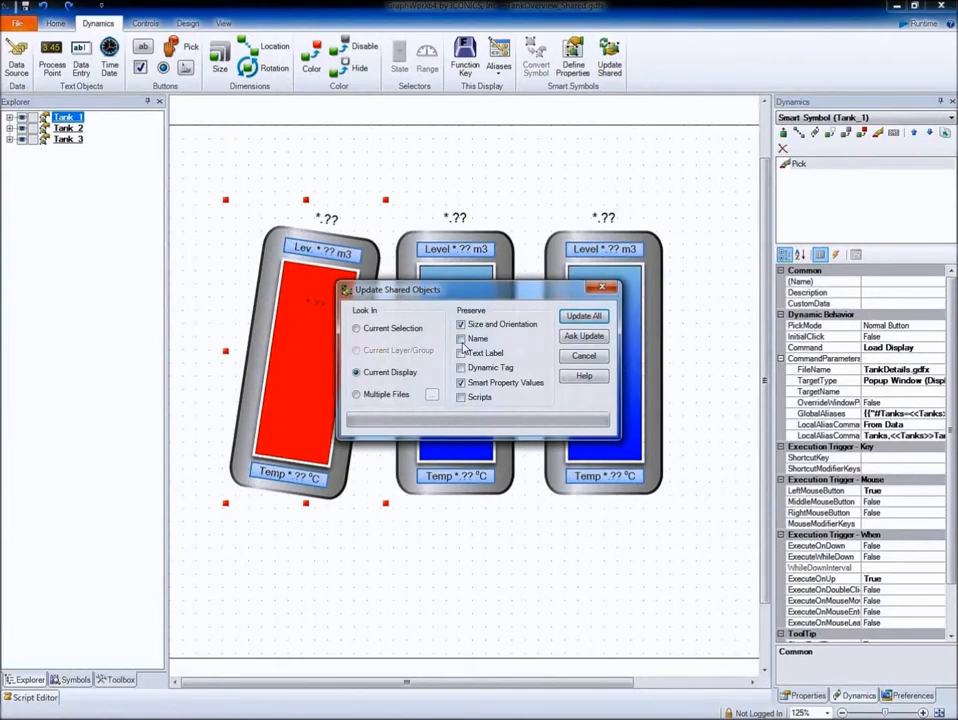
{"action": "left_click", "coordinate": [463, 340]}
{"action": "left_click", "coordinate": [462, 369]}
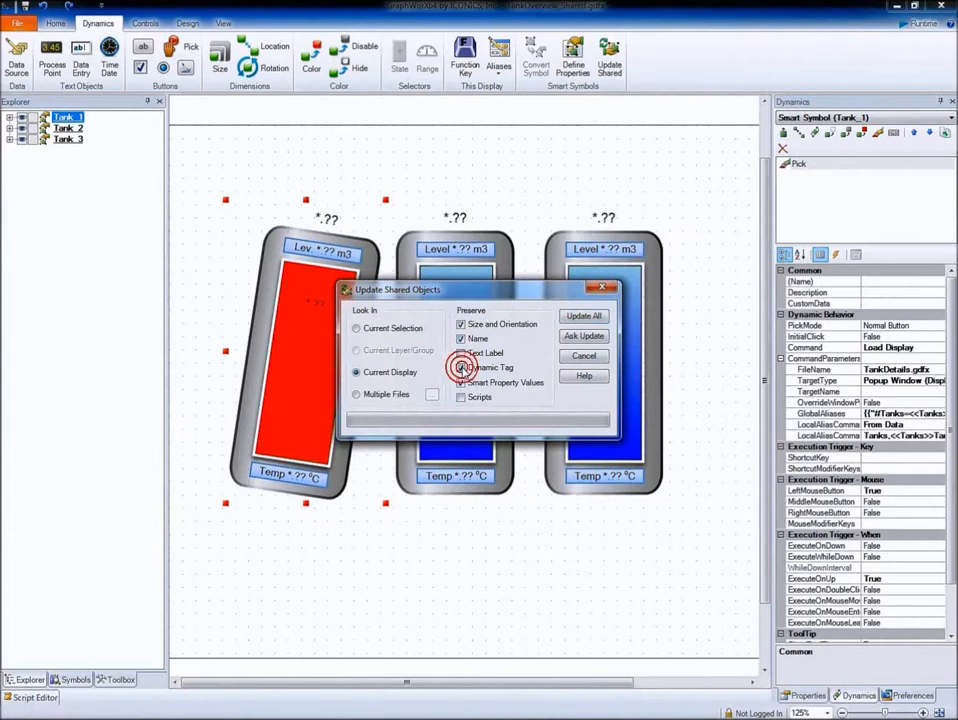
{"action": "left_click", "coordinate": [584, 317]}
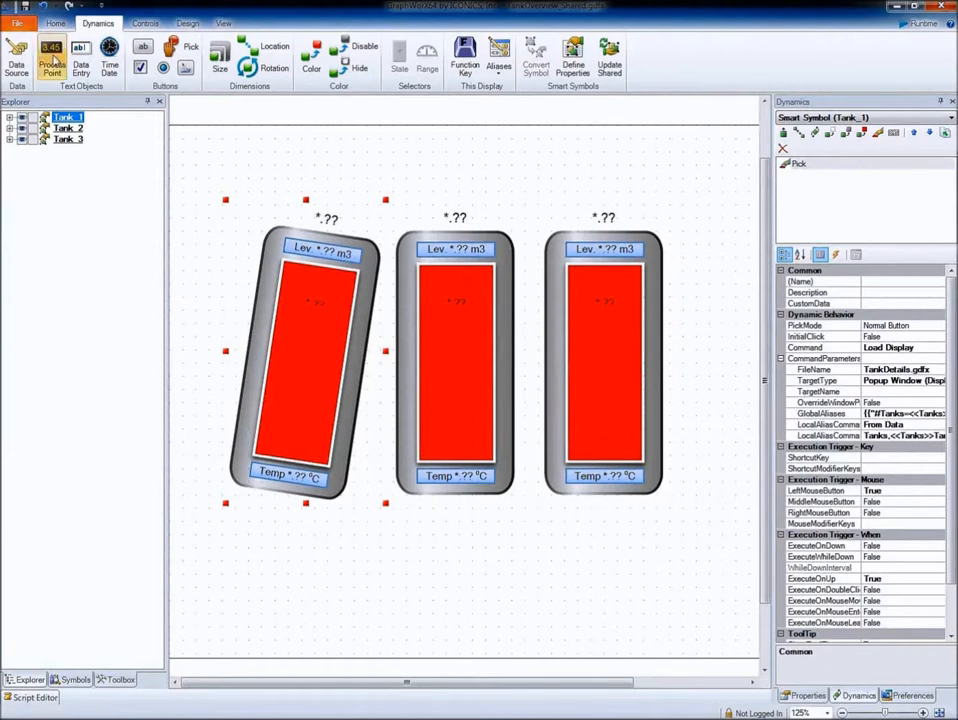
Open the recent display TankDetails.gdfx, saving the changes to TankOverview_Shared.gdfx.
{"action": "left_click", "coordinate": [17, 24]}
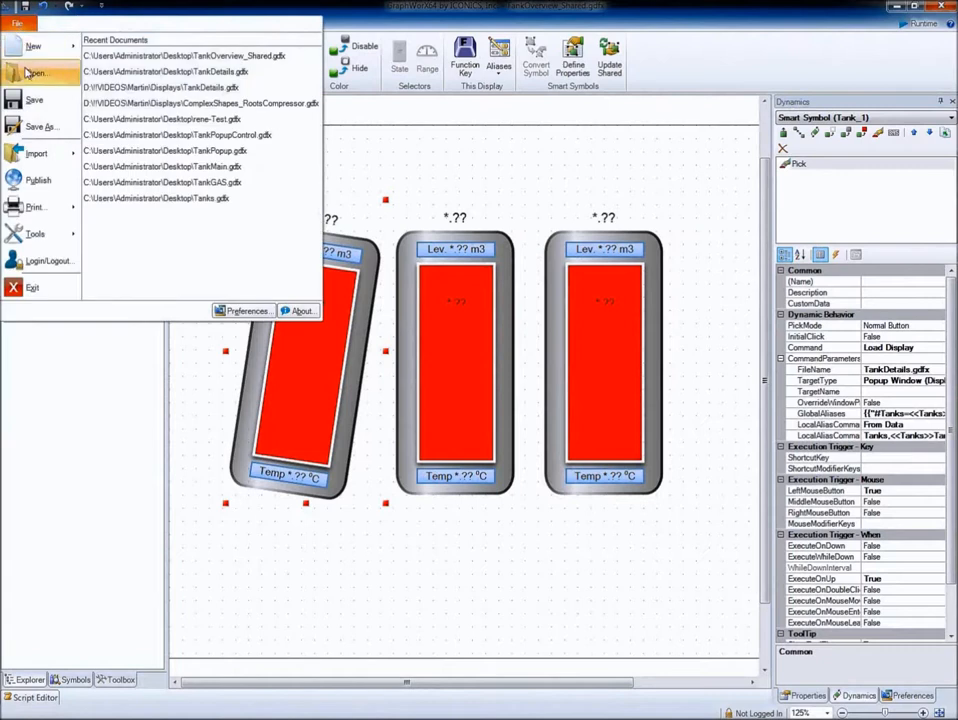
{"action": "left_click", "coordinate": [147, 72]}
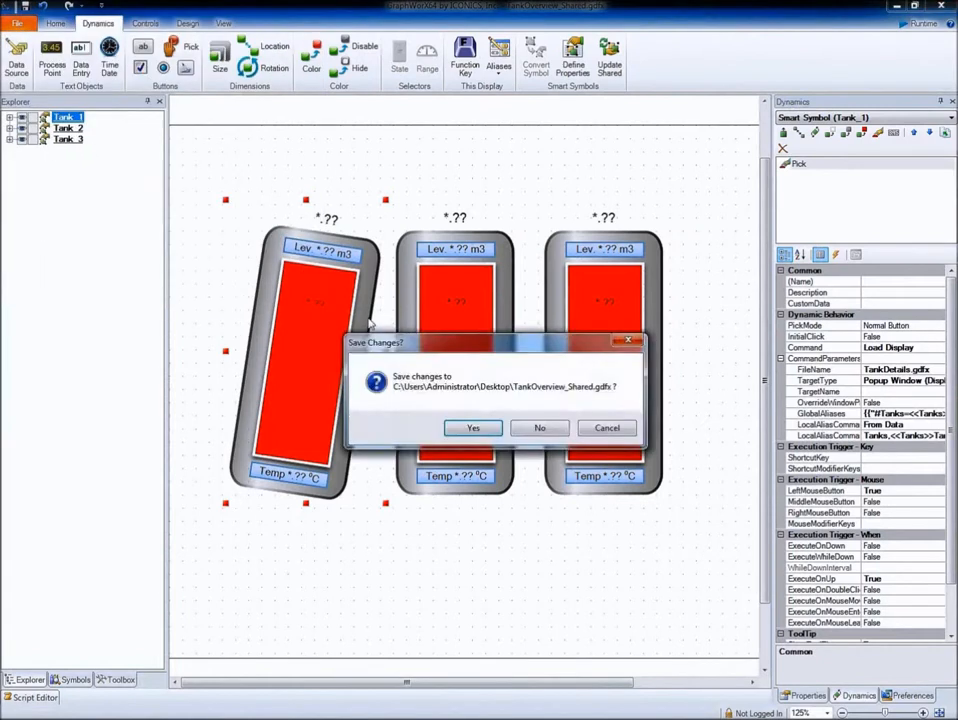
{"action": "left_click", "coordinate": [476, 428]}
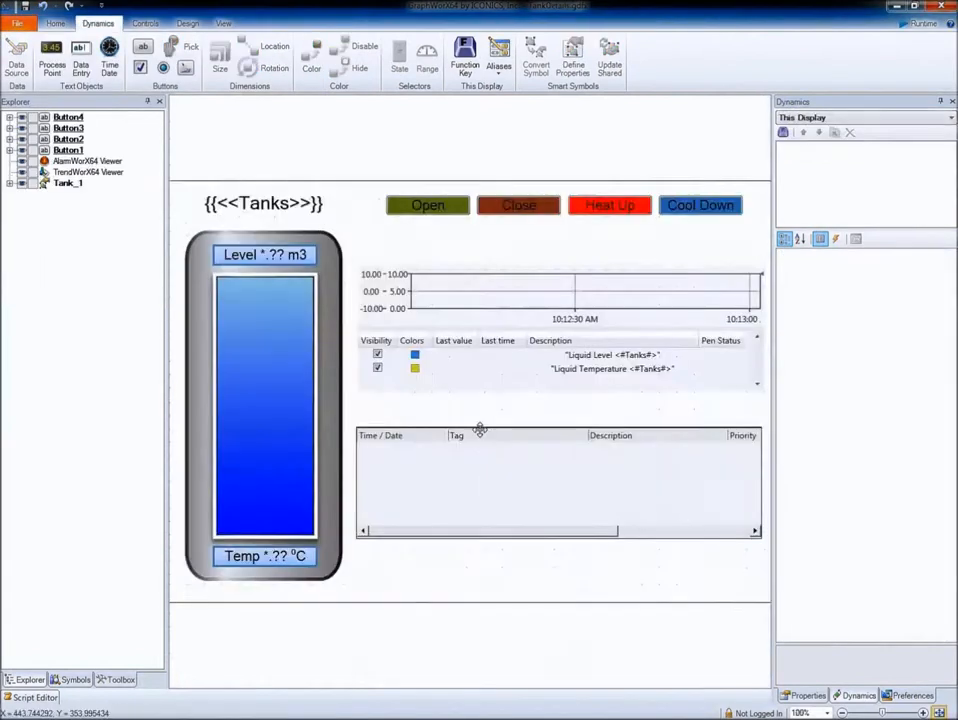
Set the ShareKeyword of the Tank_1 symbol in TankDetails.gdfx to Tank and save the display.
{"action": "left_click", "coordinate": [283, 382]}
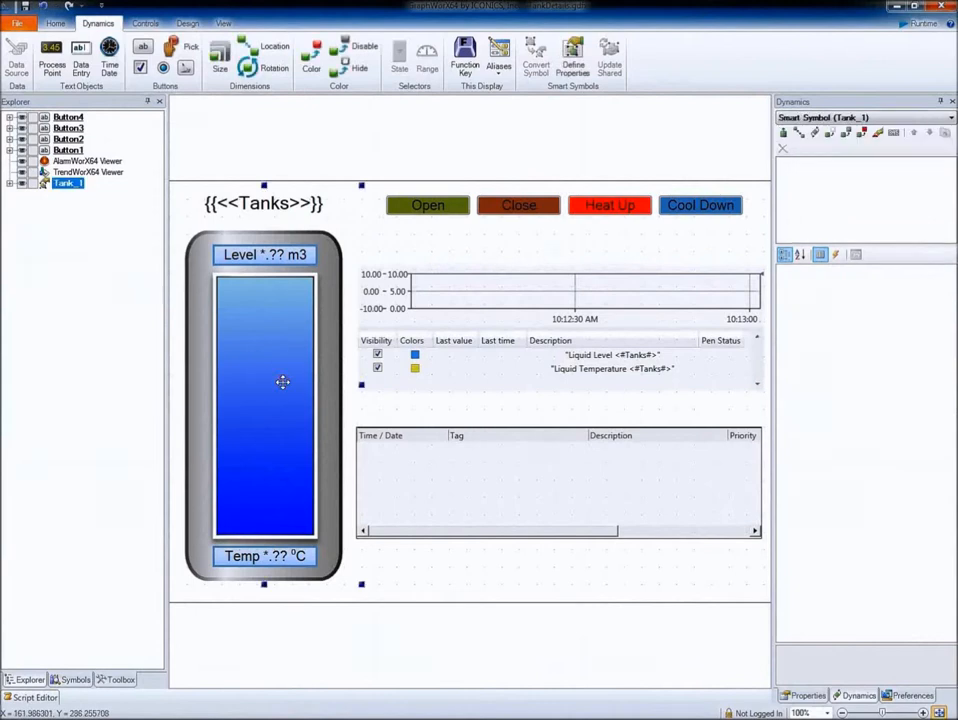
{"action": "left_click", "coordinate": [806, 695]}
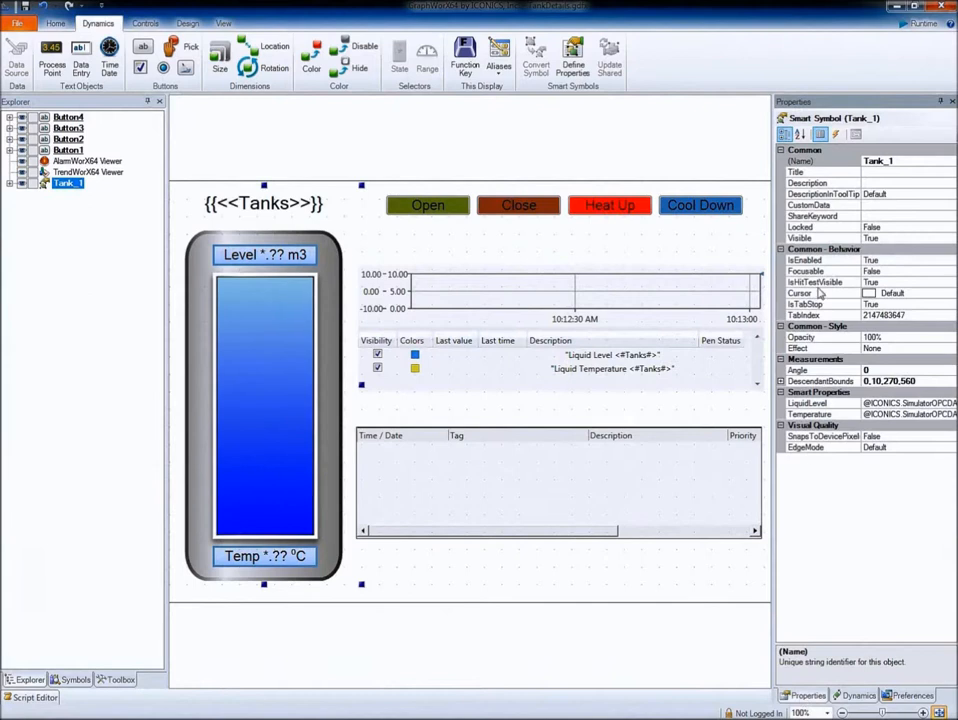
{"action": "left_click", "coordinate": [878, 219]}
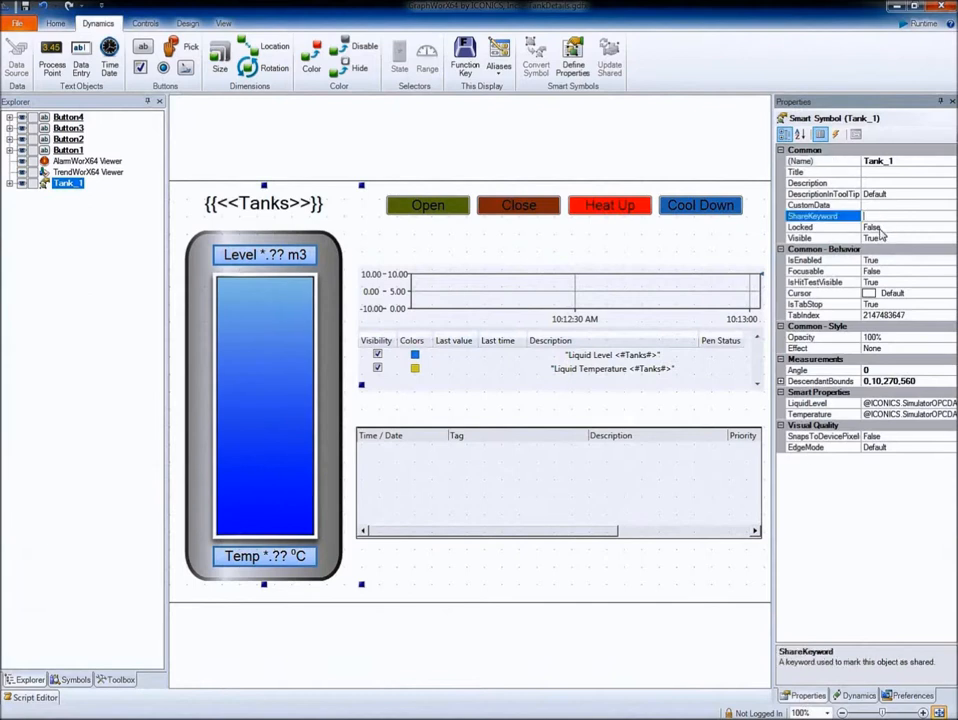
{"action": "type", "text": "Tank"}
{"action": "left_click", "coordinate": [22, 7]}
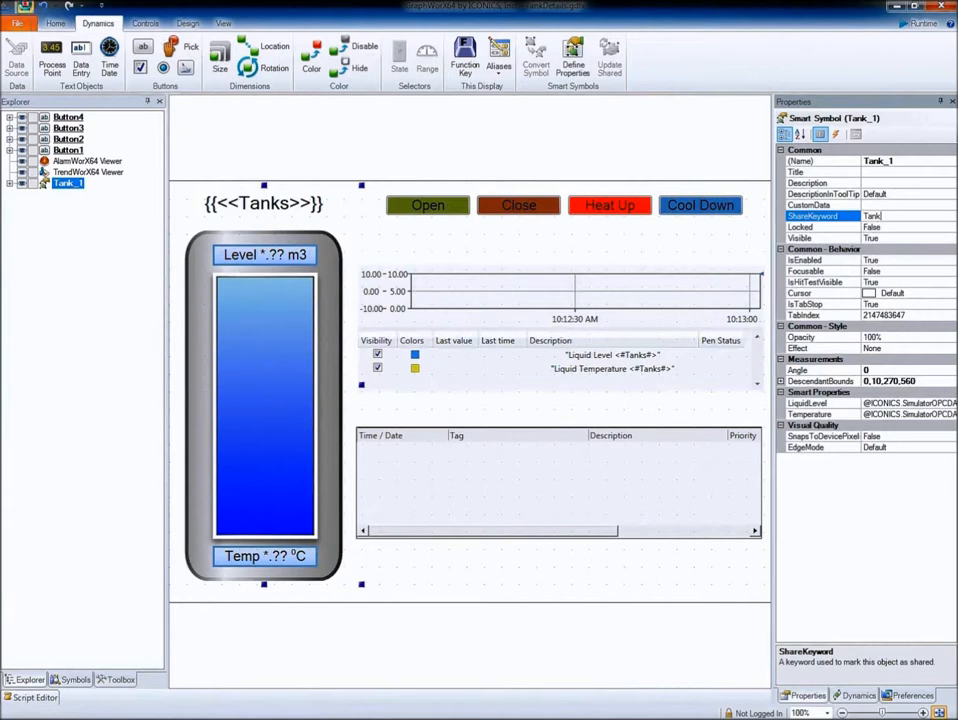
Reopen the recent display TankOverview_Shared.gdfx and select the middle tank symbol, Tank_2.
{"action": "left_click", "coordinate": [17, 23]}
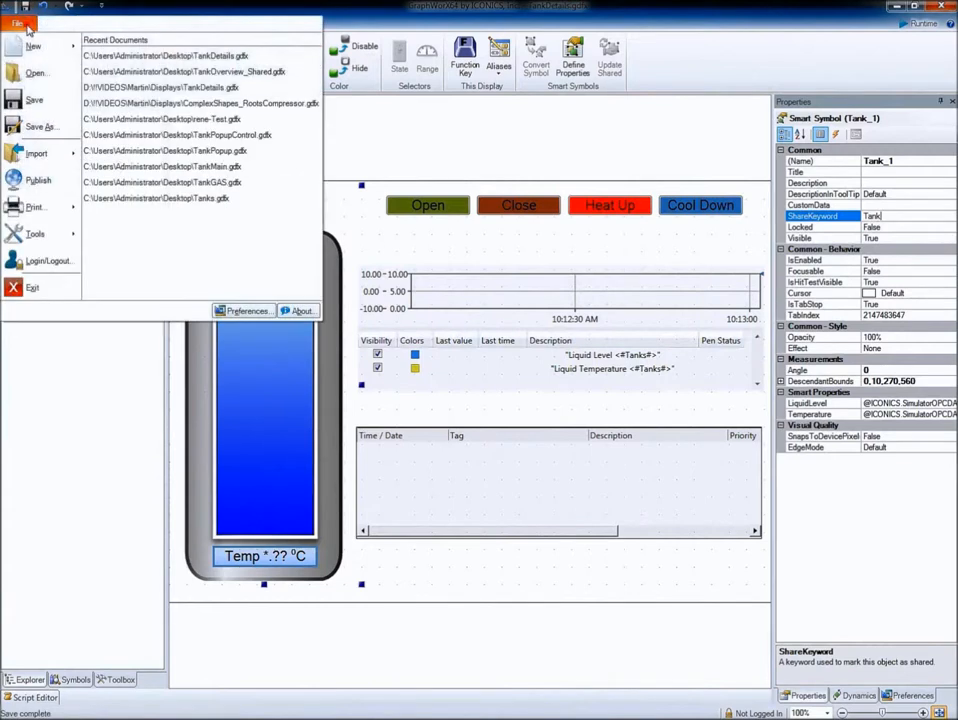
{"action": "left_click", "coordinate": [118, 73]}
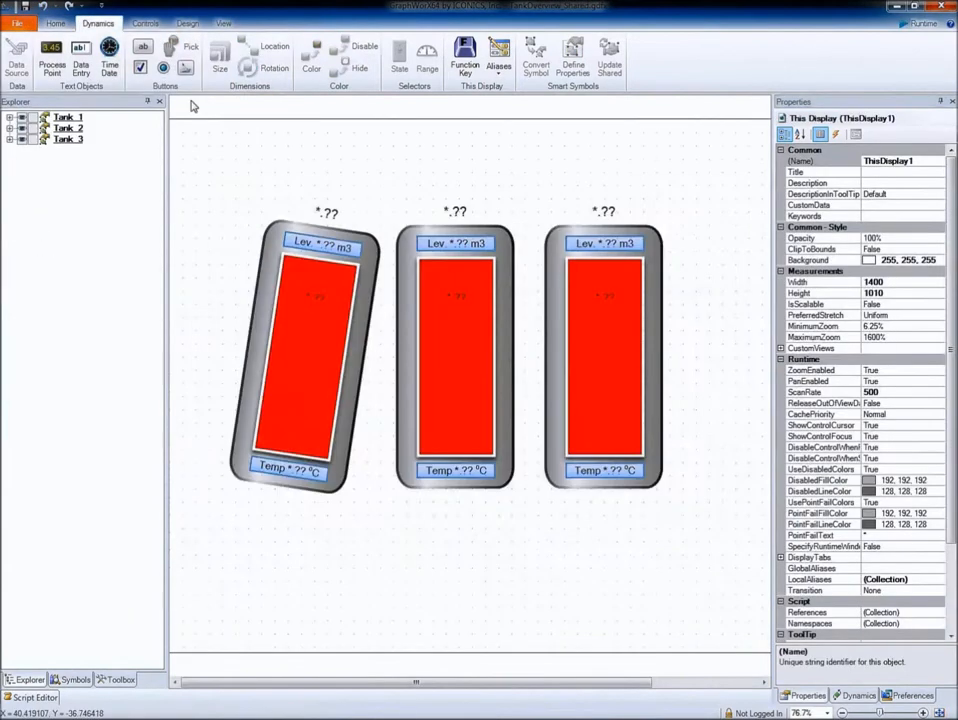
{"action": "left_click", "coordinate": [434, 256]}
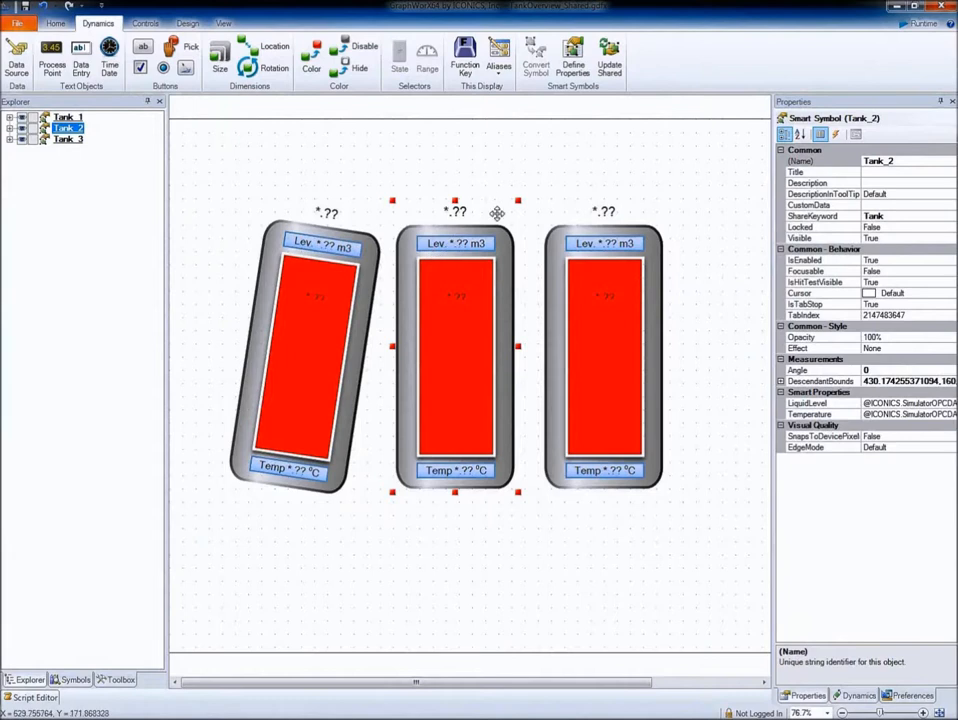
Set Update Shared Objects for Tank_2 to look in multiple files, with TankDetails.gdfx from the Desktop in the file list.
{"action": "left_click", "coordinate": [612, 62]}
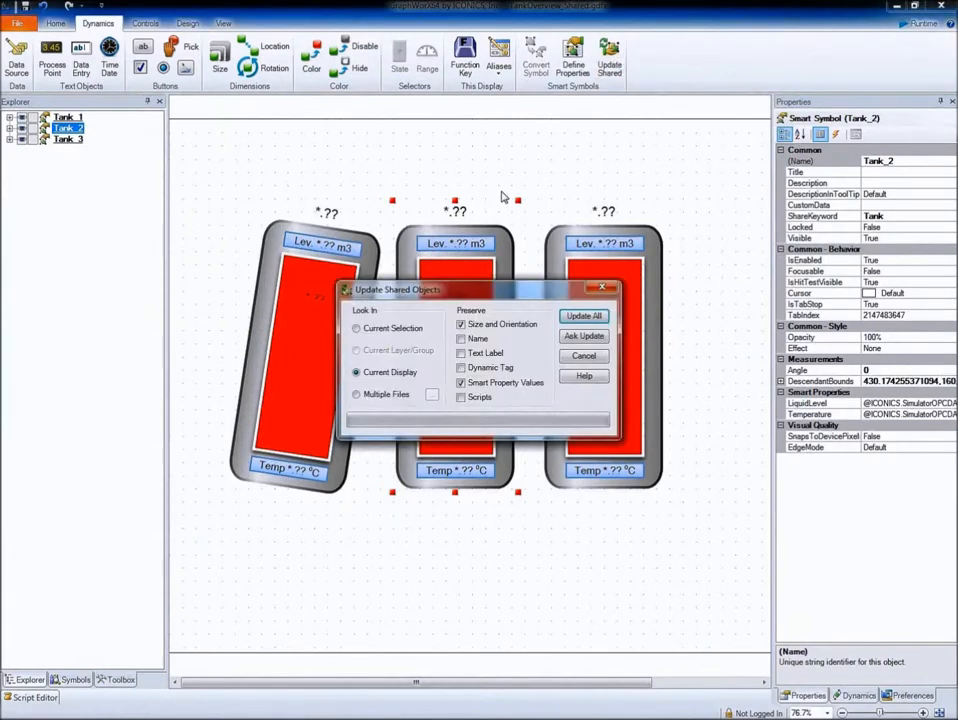
{"action": "left_click", "coordinate": [386, 396]}
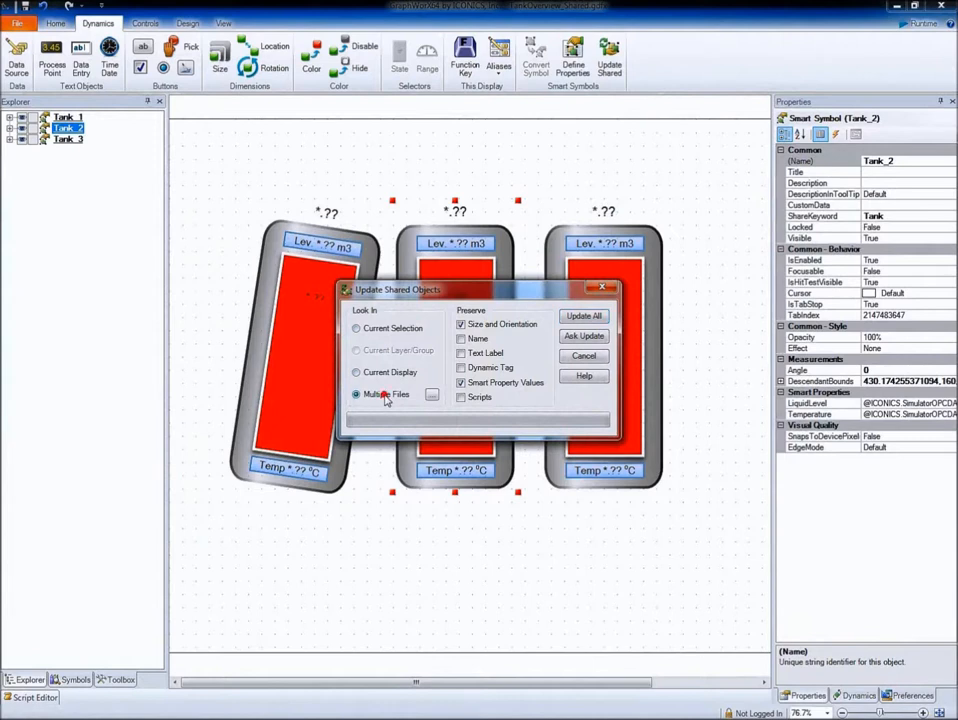
{"action": "left_click", "coordinate": [432, 396]}
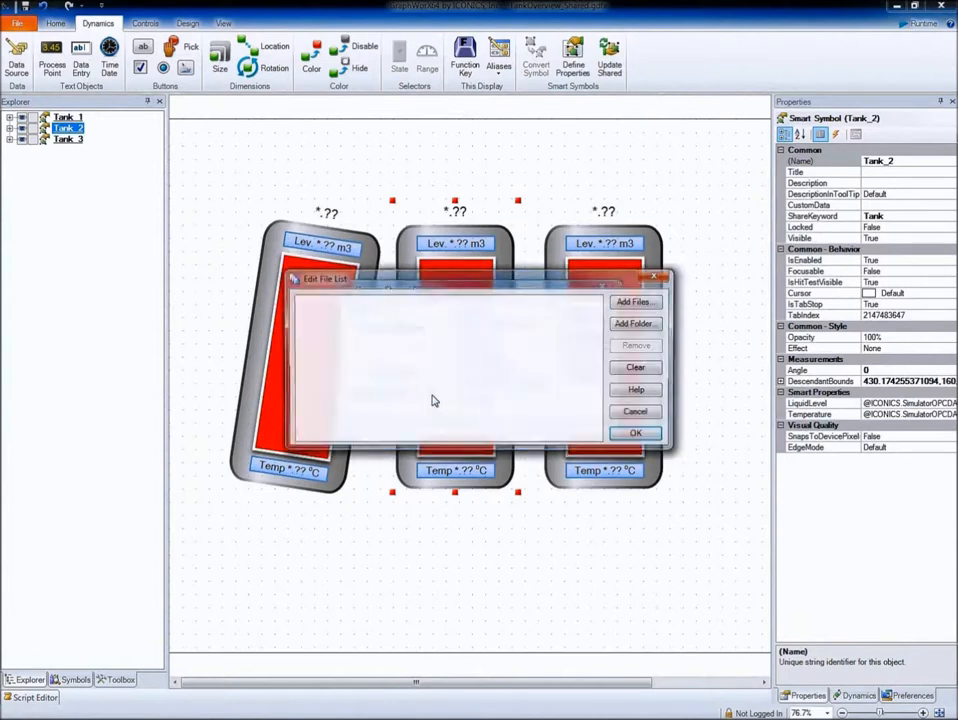
{"action": "left_click", "coordinate": [635, 304]}
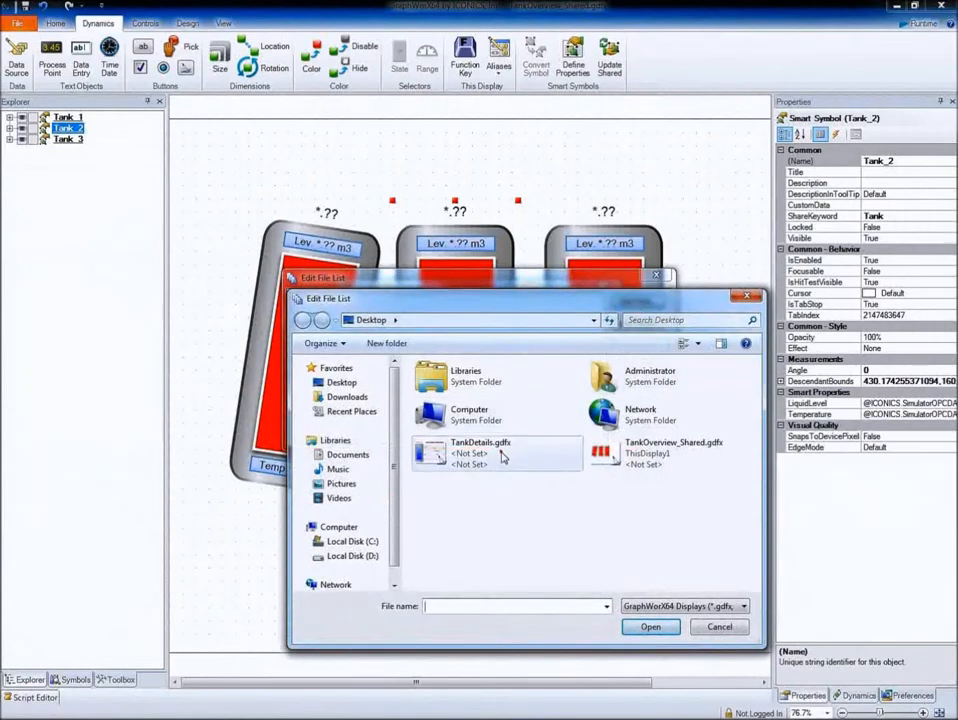
{"action": "left_click", "coordinate": [438, 454]}
{"action": "left_click", "coordinate": [655, 627]}
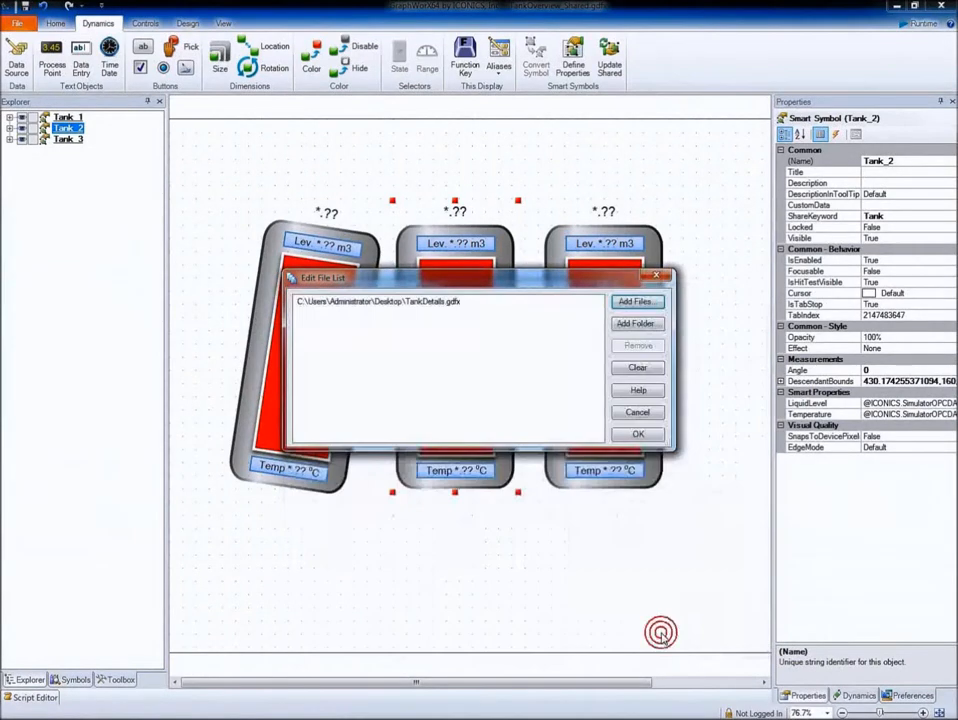
{"action": "left_click", "coordinate": [632, 435]}
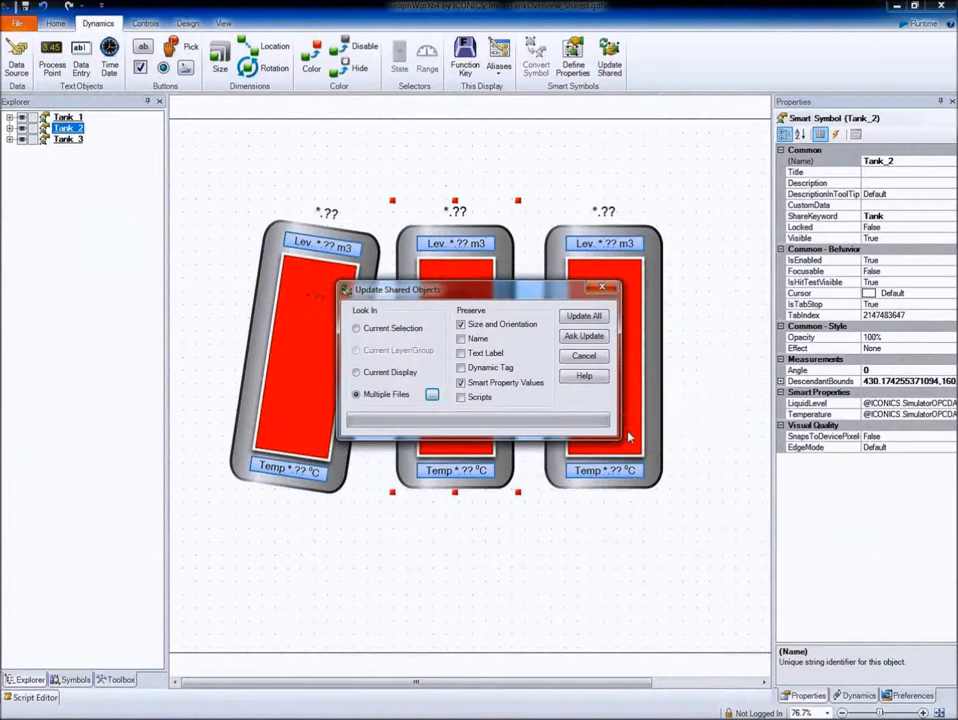
Update all shared objects in the listed file, preserving name, dynamic tag and smart property values but not size and orientation.
{"action": "left_click", "coordinate": [461, 326]}
{"action": "left_click", "coordinate": [462, 369]}
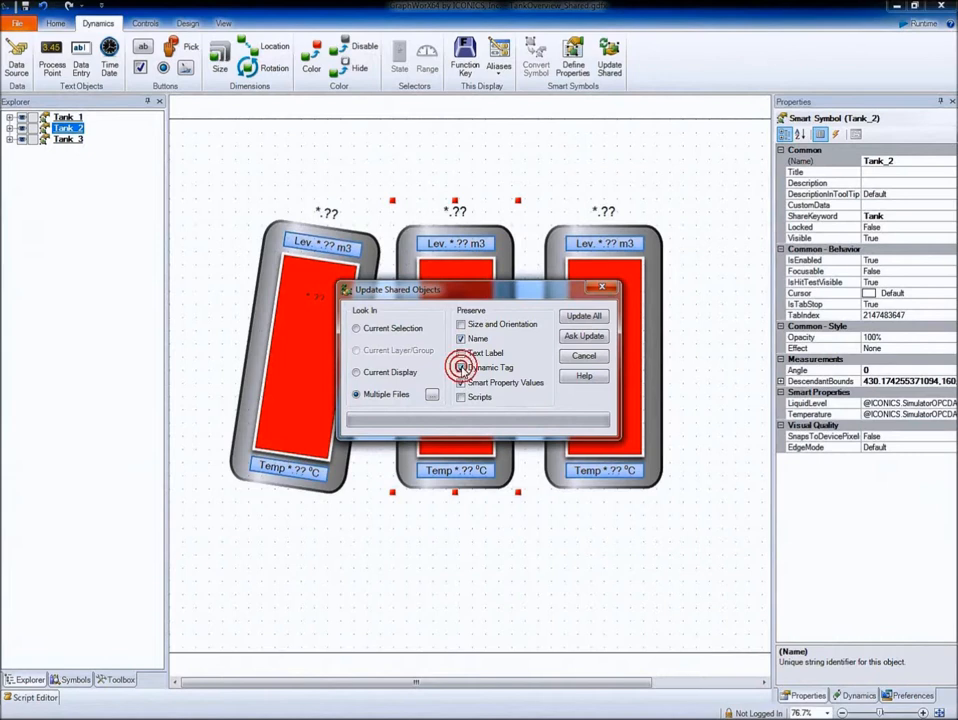
{"action": "left_click", "coordinate": [585, 317]}
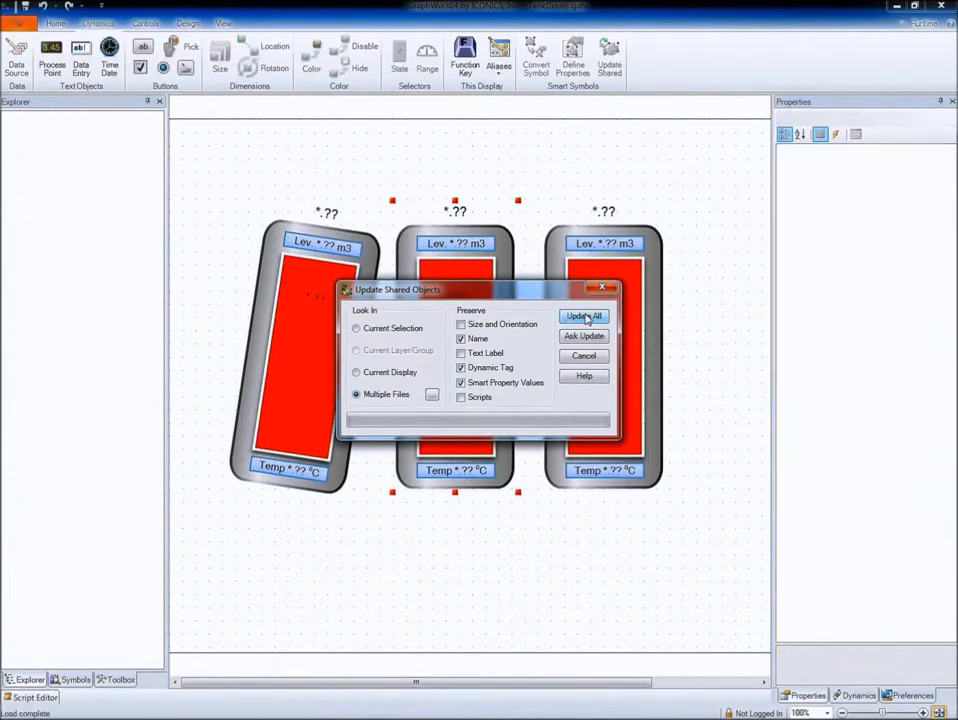